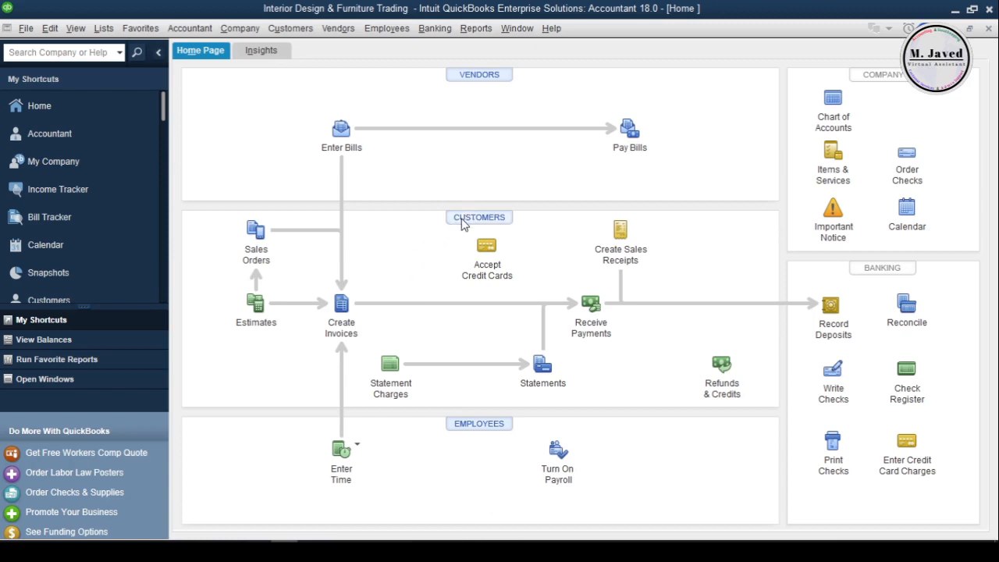
Step: Review the details and transactions of the customers with open balances of 600.00 and 900.00 in the Customer Center
click(469, 217)
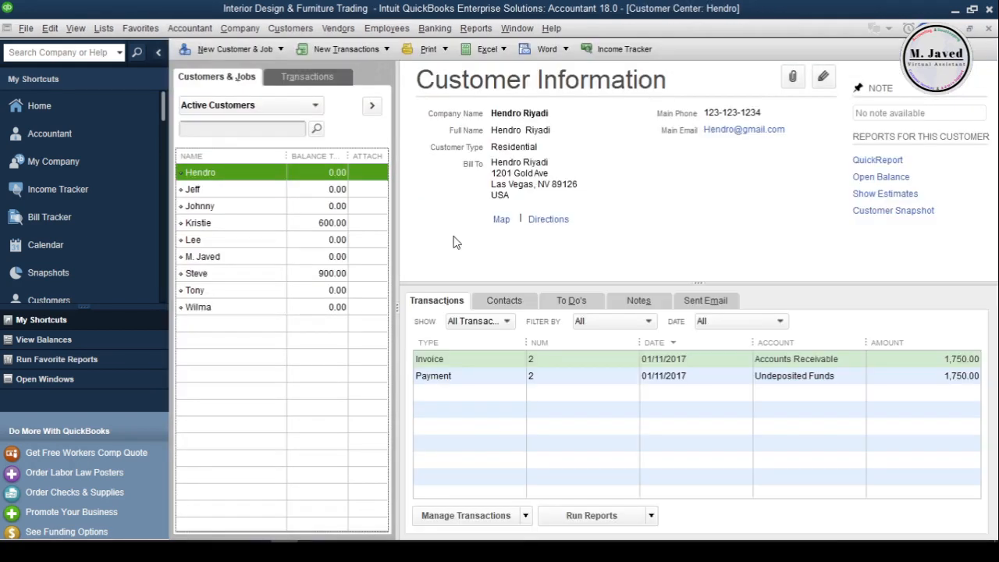
click(253, 224)
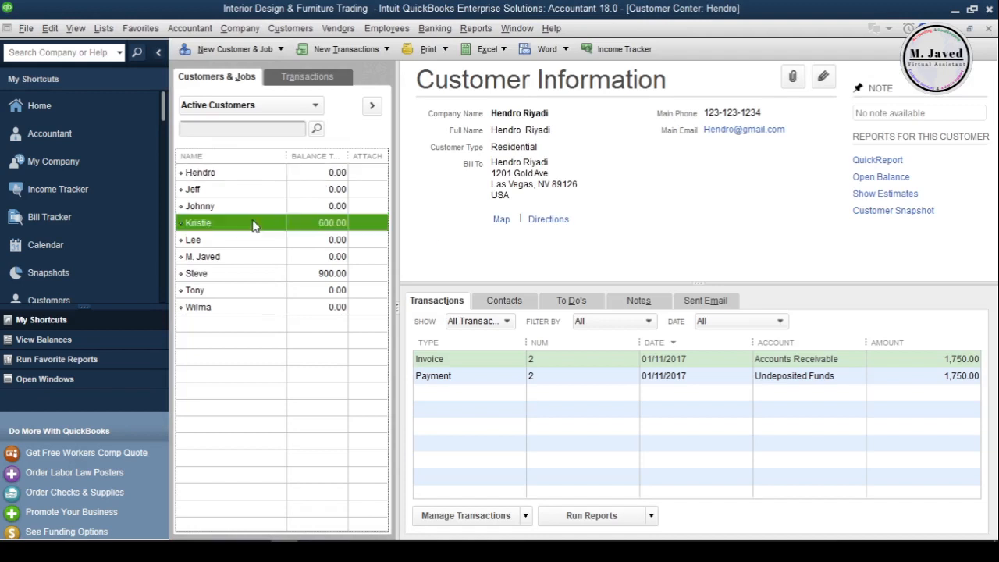
click(257, 281)
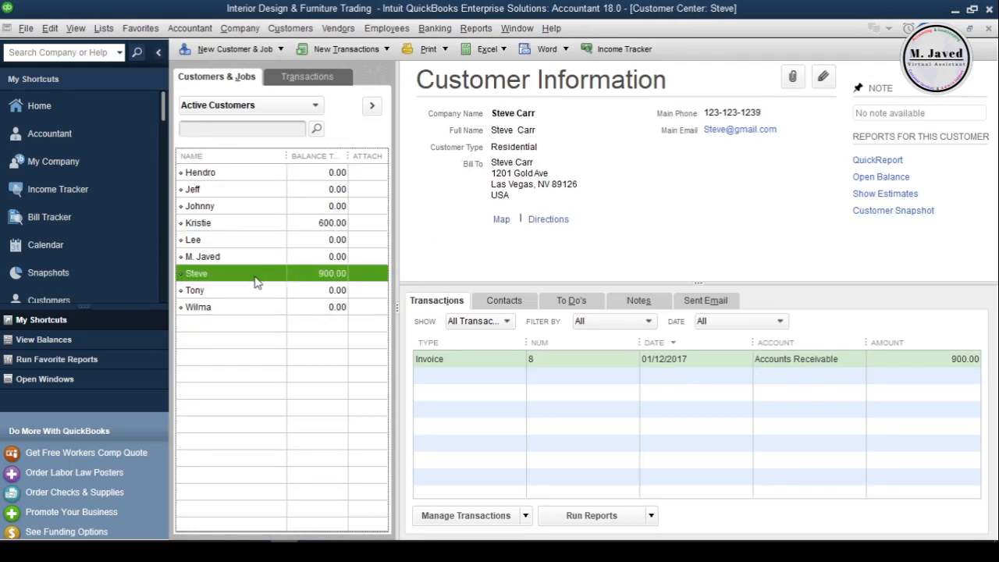
click(262, 225)
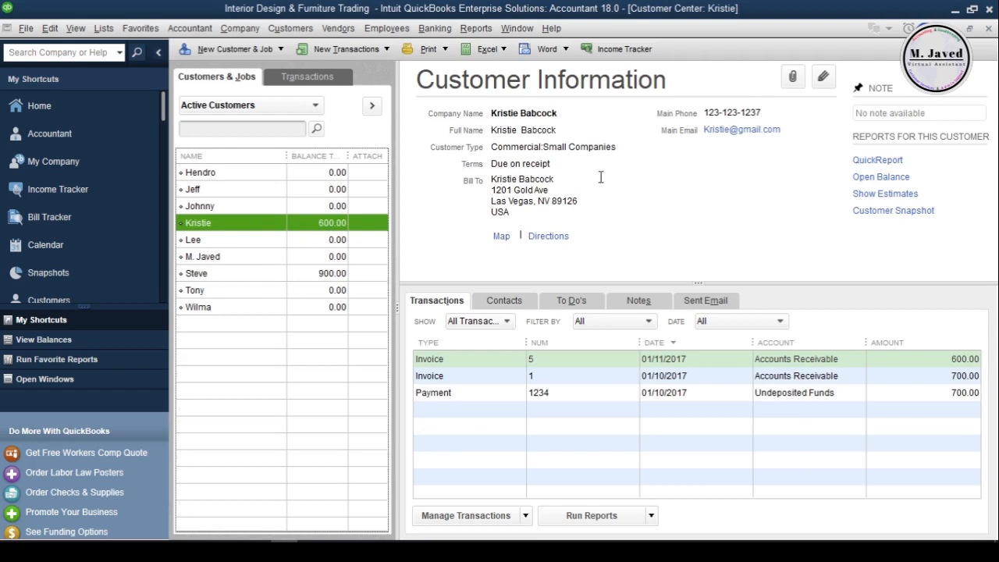
click(988, 28)
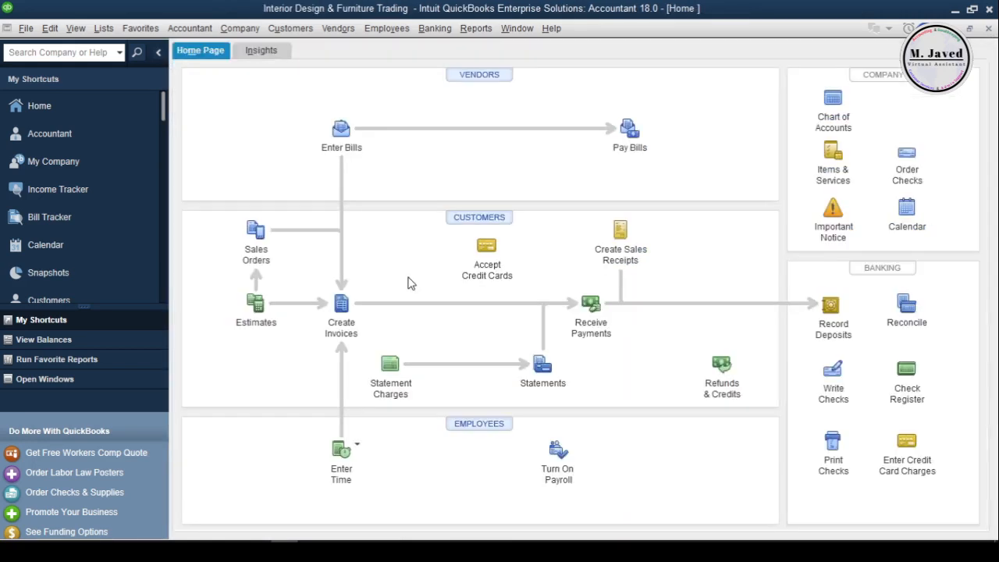
Step: Start a received payment from the customer who owes 600.00 and set the payment amount to 500
click(587, 307)
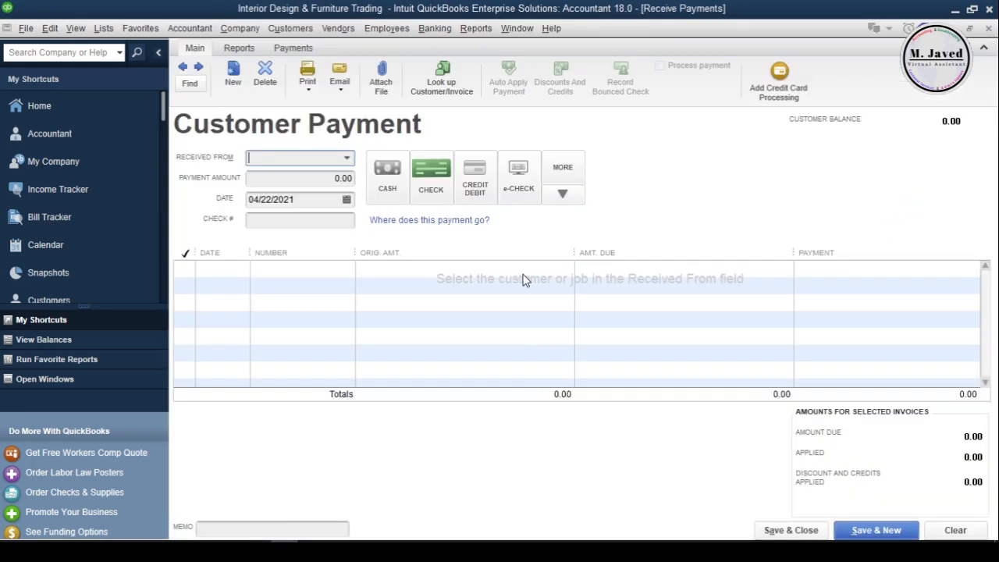
click(347, 159)
click(298, 263)
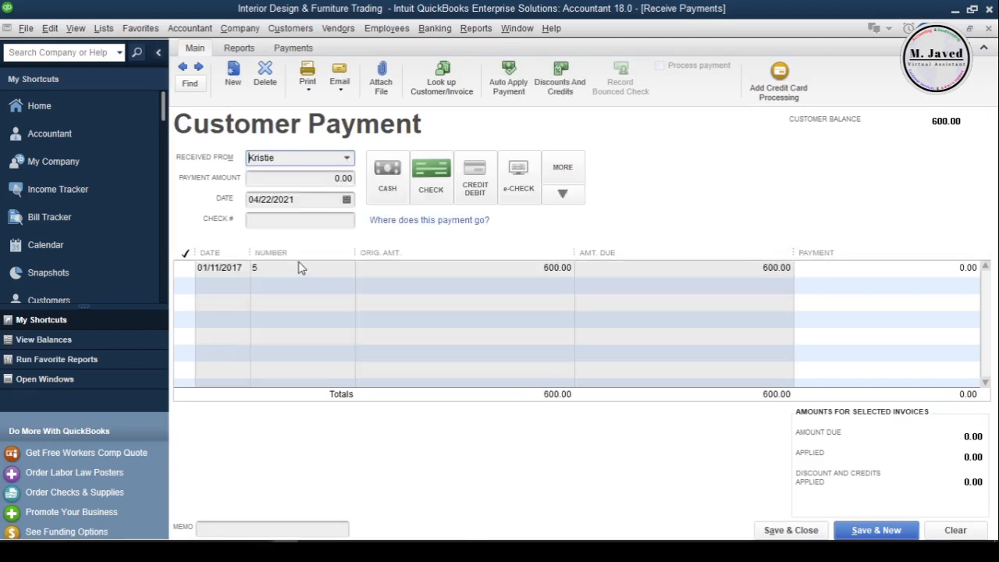
drag(316, 182, 353, 182)
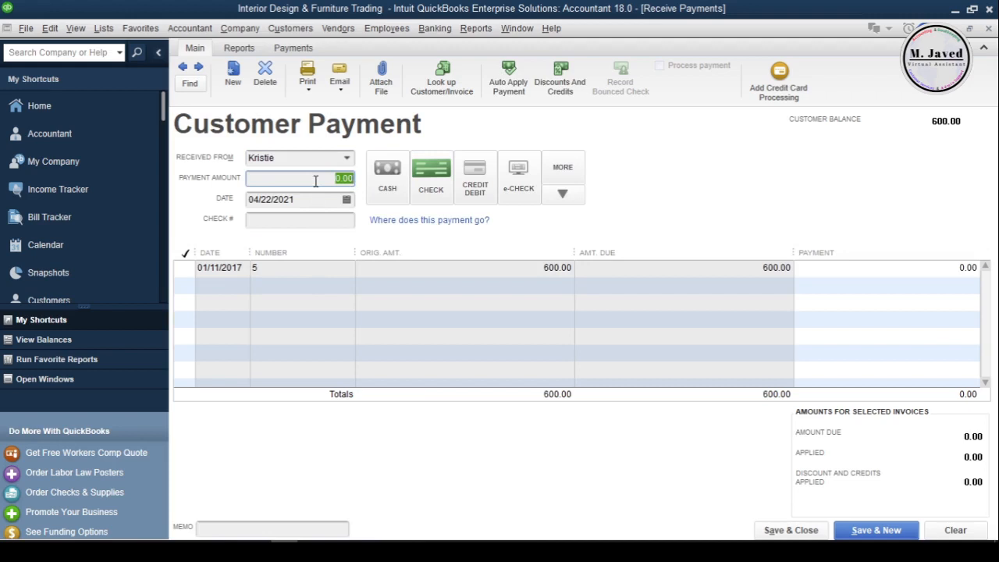
text(500)
click(312, 201)
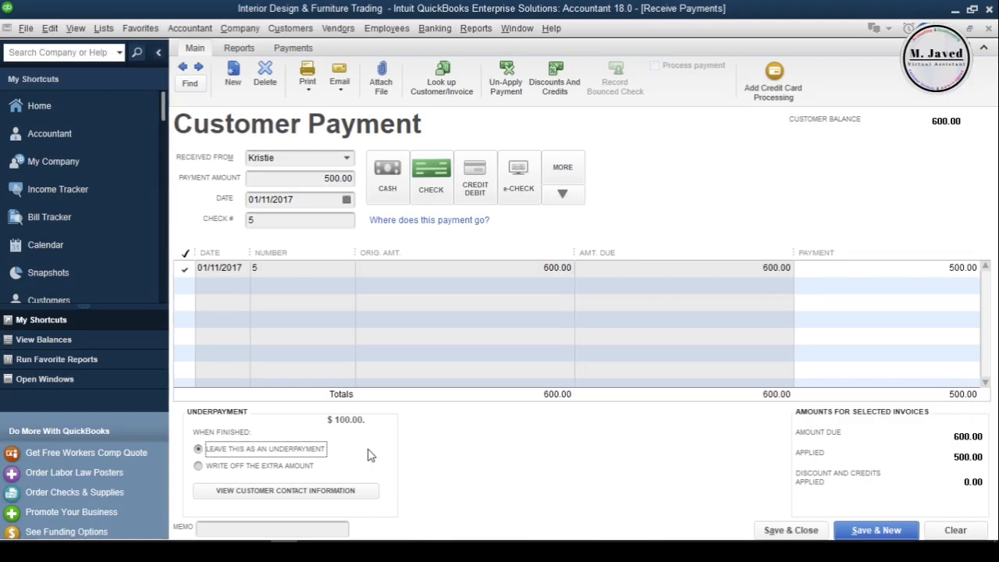
Step: Try to write off the unpaid amount, look through the write-off accounts, and cancel the write-off
click(326, 468)
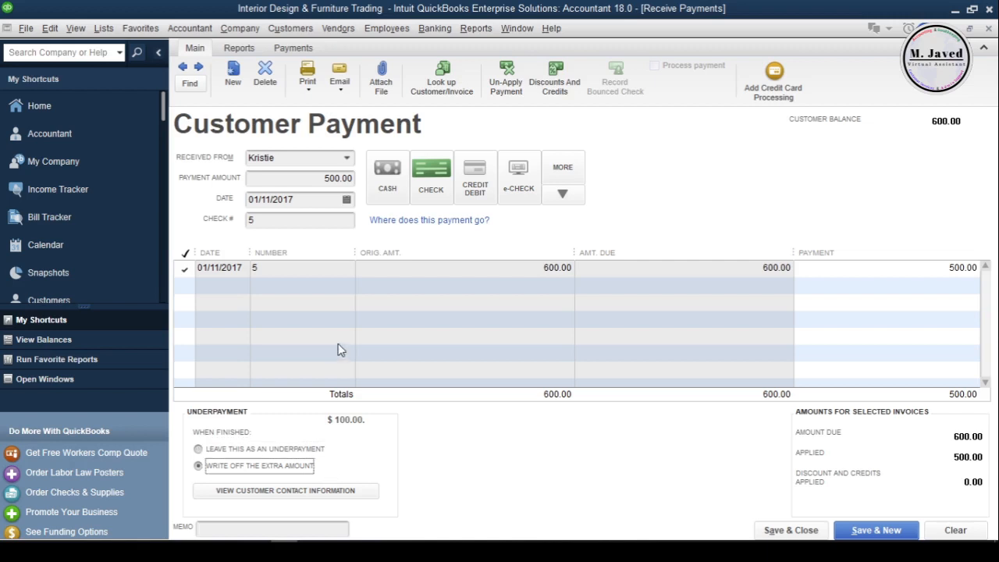
click(781, 530)
drag(481, 205, 479, 235)
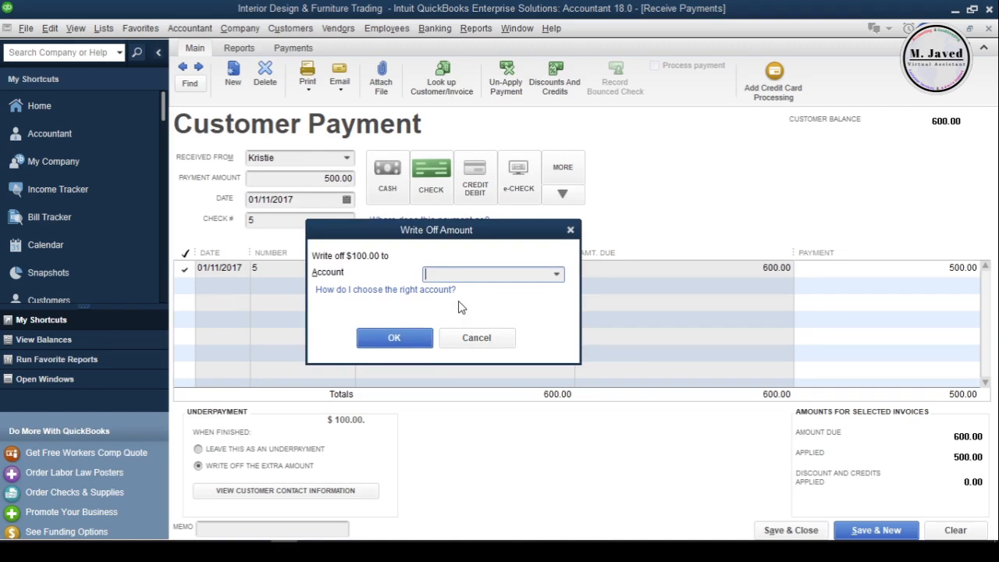
click(557, 274)
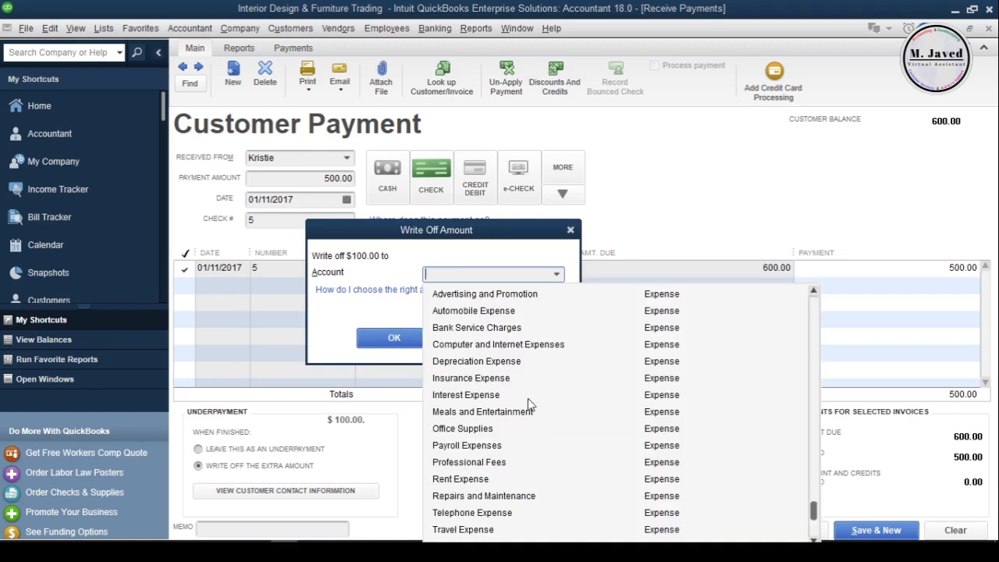
click(482, 274)
click(570, 229)
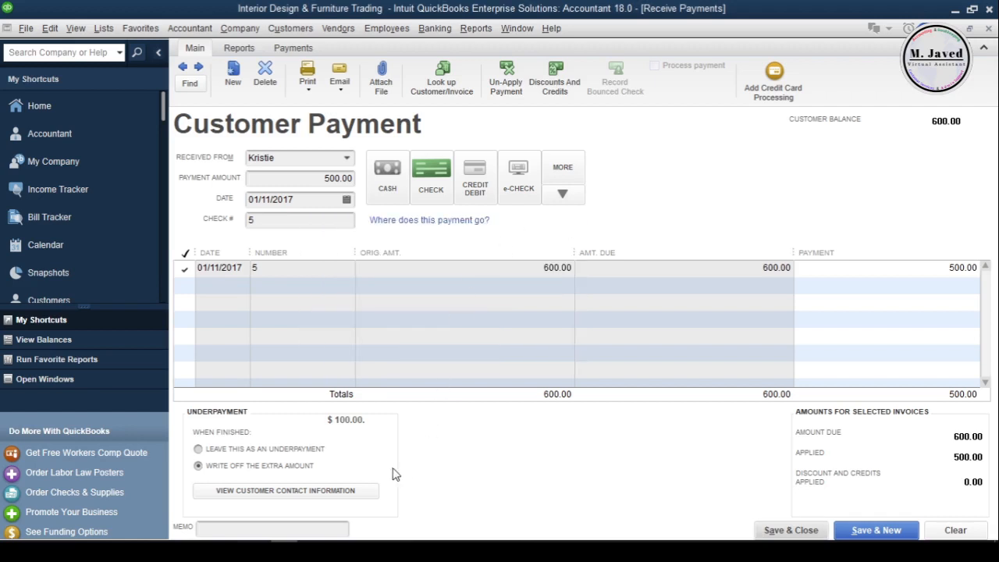
Step: Leave the remainder as an underpayment, date the payment 01/11/2017 with check number 5, and save and close it
click(332, 452)
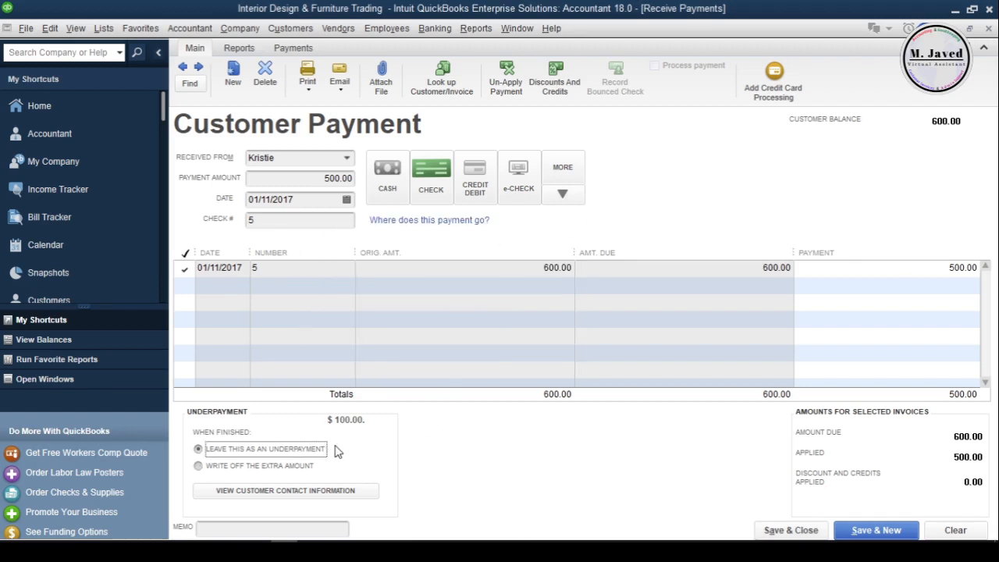
drag(296, 201, 235, 202)
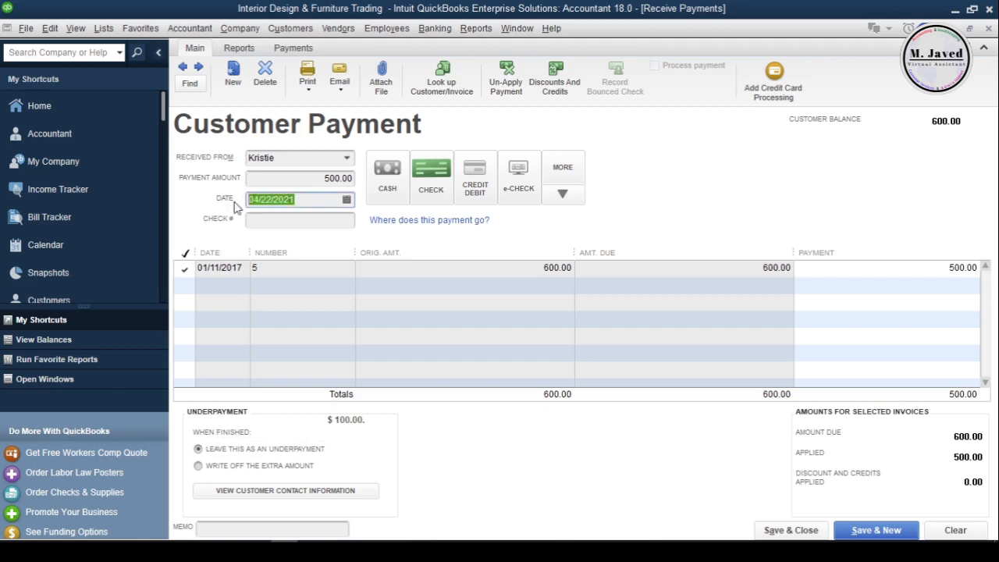
text(01/11/2017)
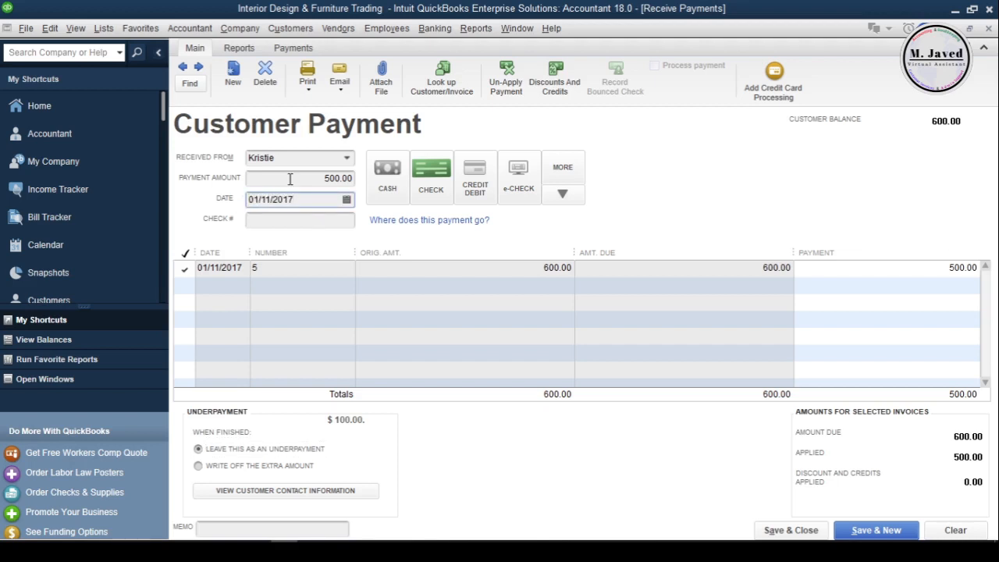
click(310, 218)
text(5)
key(Tab)
click(790, 530)
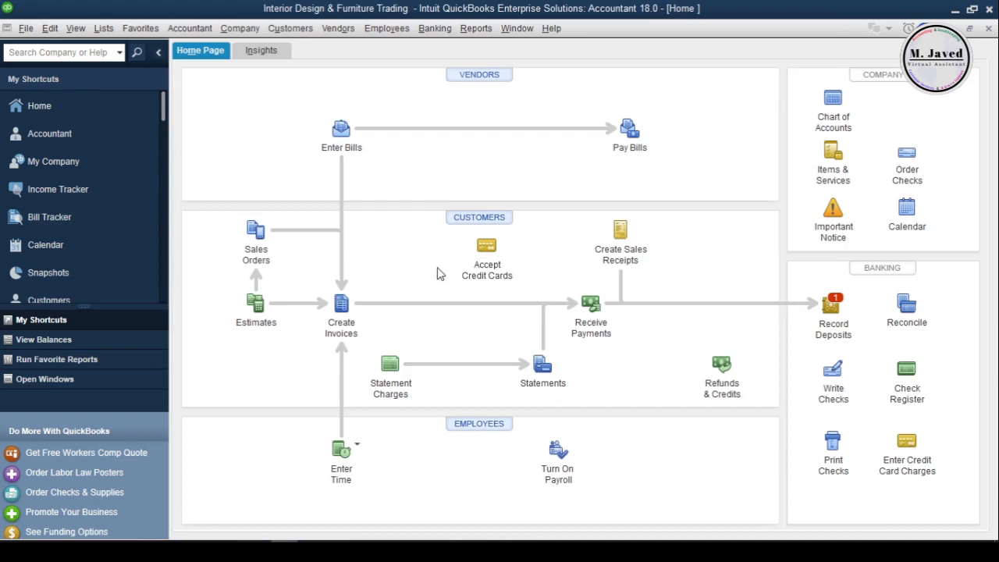
Step: Check the paying customer's updated balance and transaction list in the Customer Center, and close it
click(459, 221)
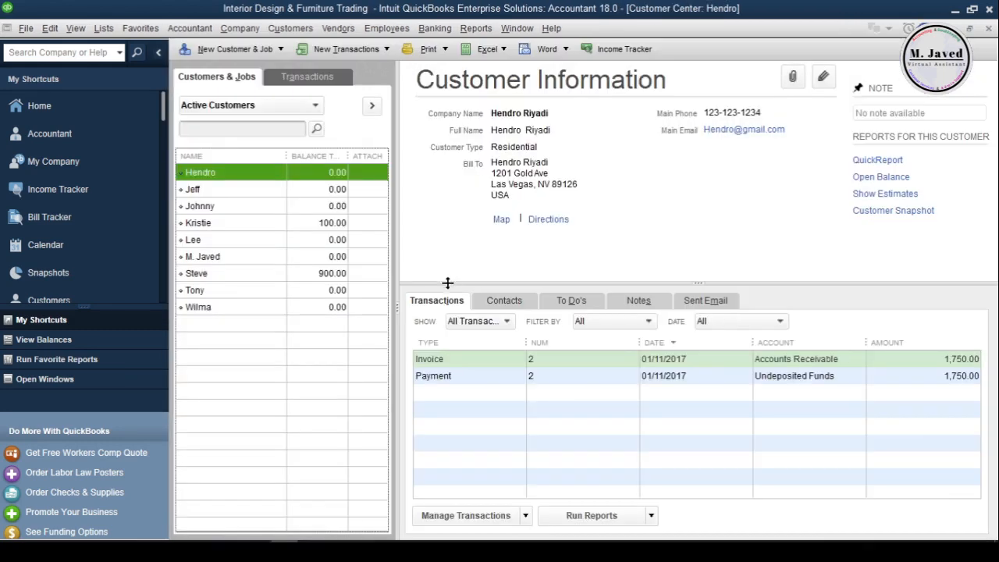
click(273, 226)
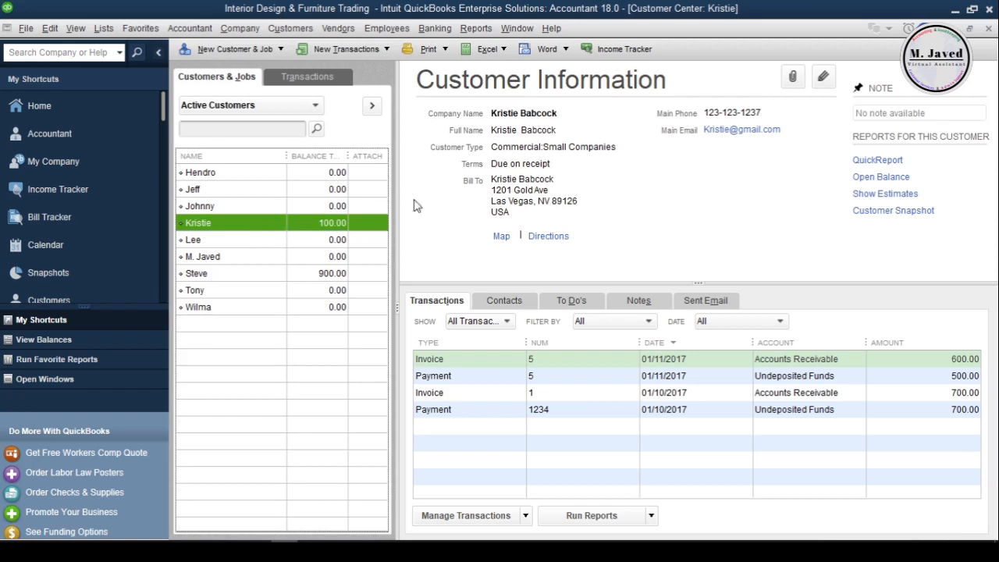
click(989, 28)
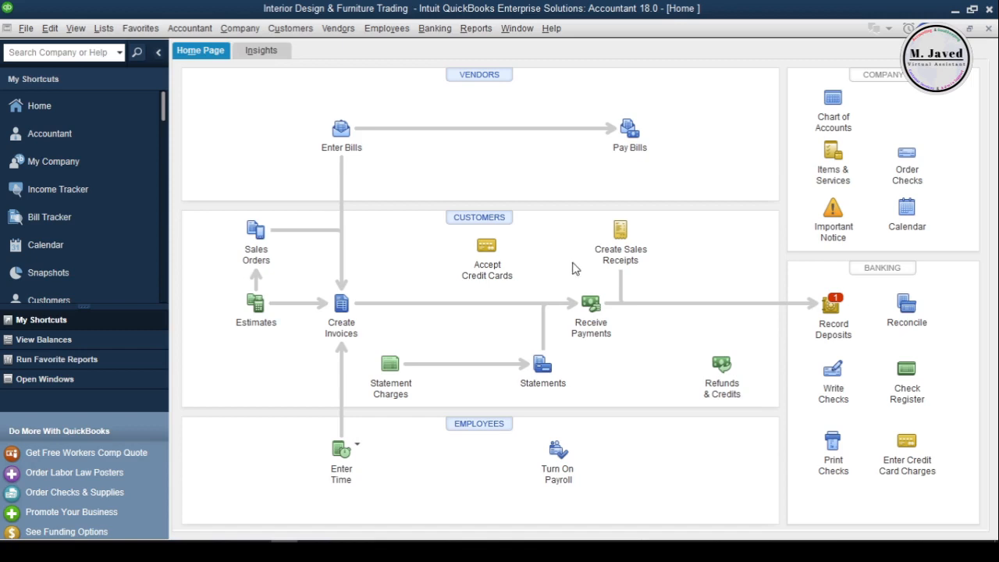
Step: Start another received payment from the same customer and enter a payment amount of 100
click(597, 303)
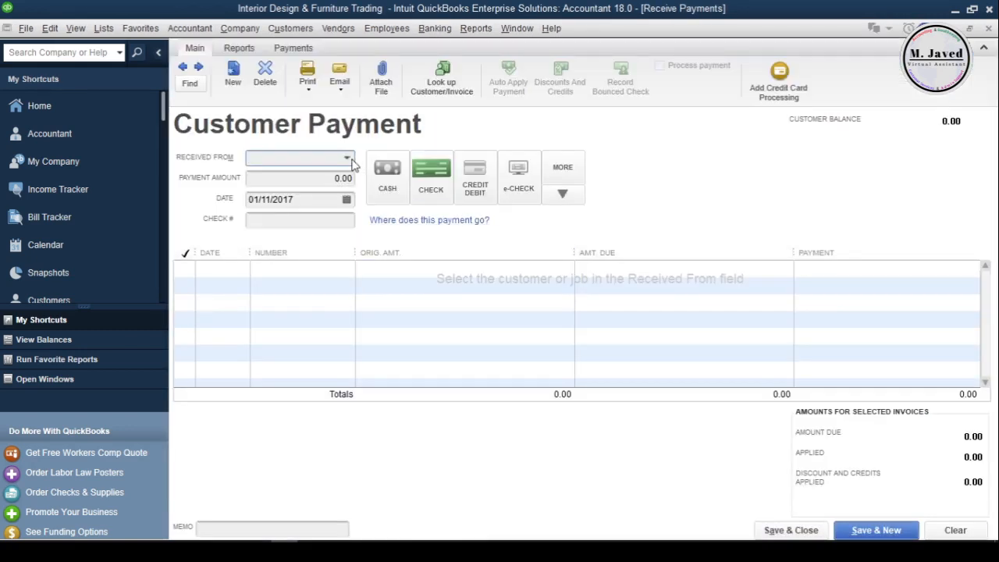
click(353, 161)
click(298, 265)
click(414, 193)
click(351, 179)
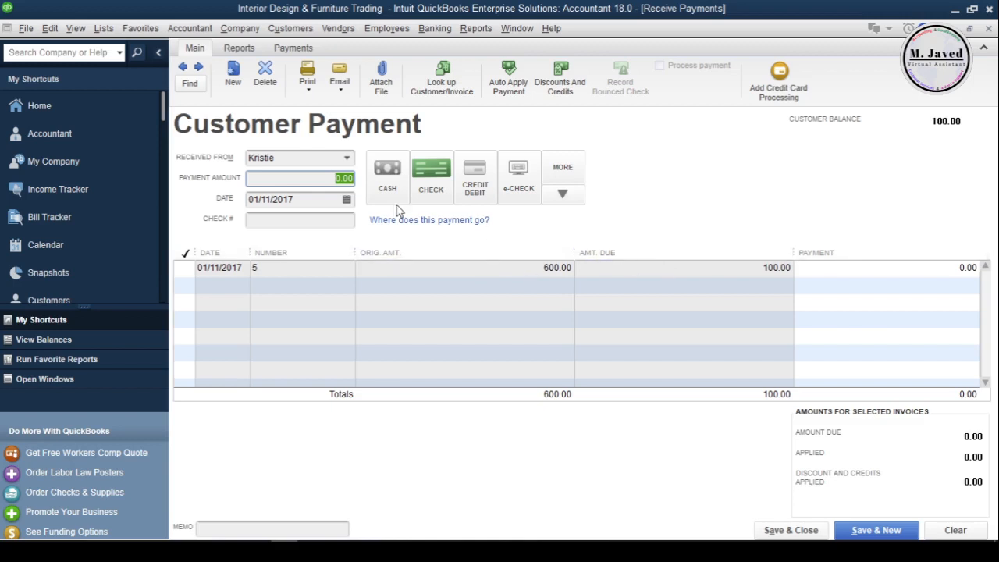
text(100)
click(331, 218)
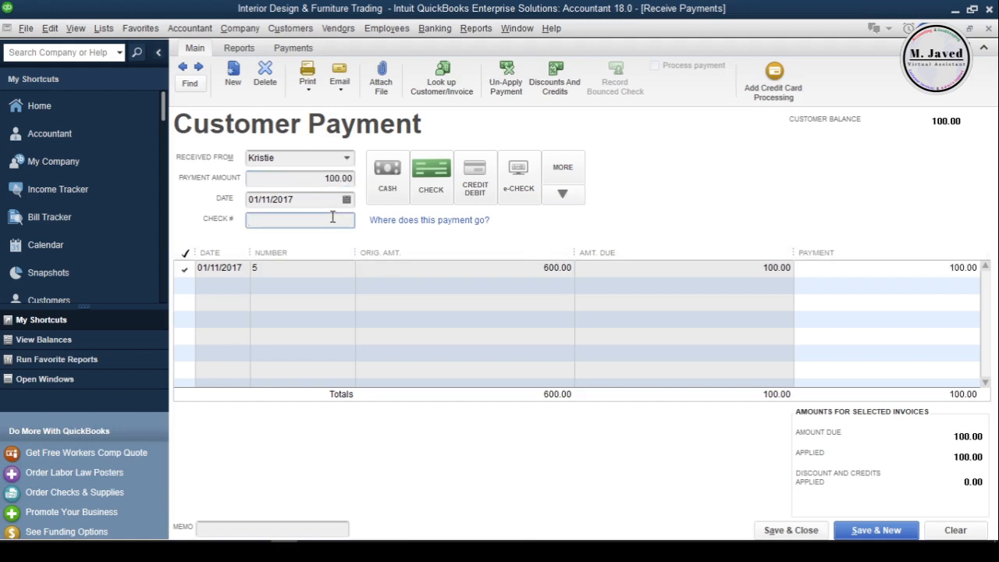
Step: Set the payment amount to 150 and enter 5-A as the check number
click(317, 179)
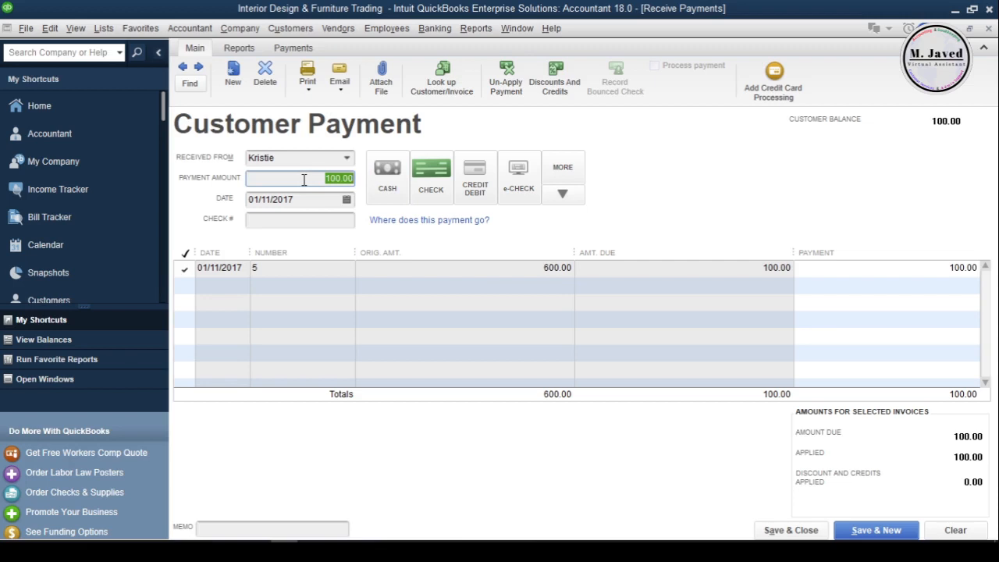
text(150)
click(311, 223)
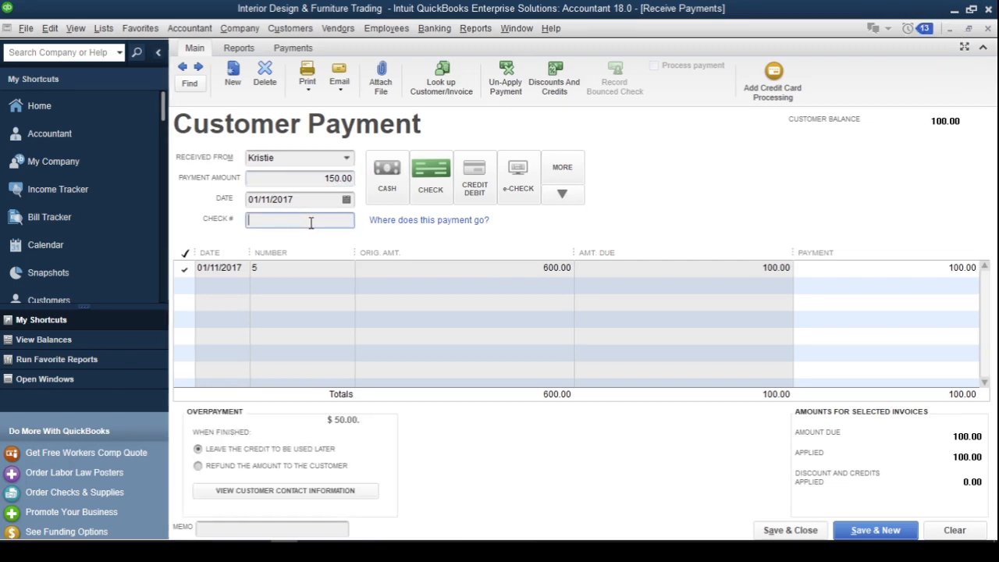
text(5-A)
Step: Compare the overpayment options, choose to refund the amount to the customer, and save the payment to bring up the refund form
click(347, 466)
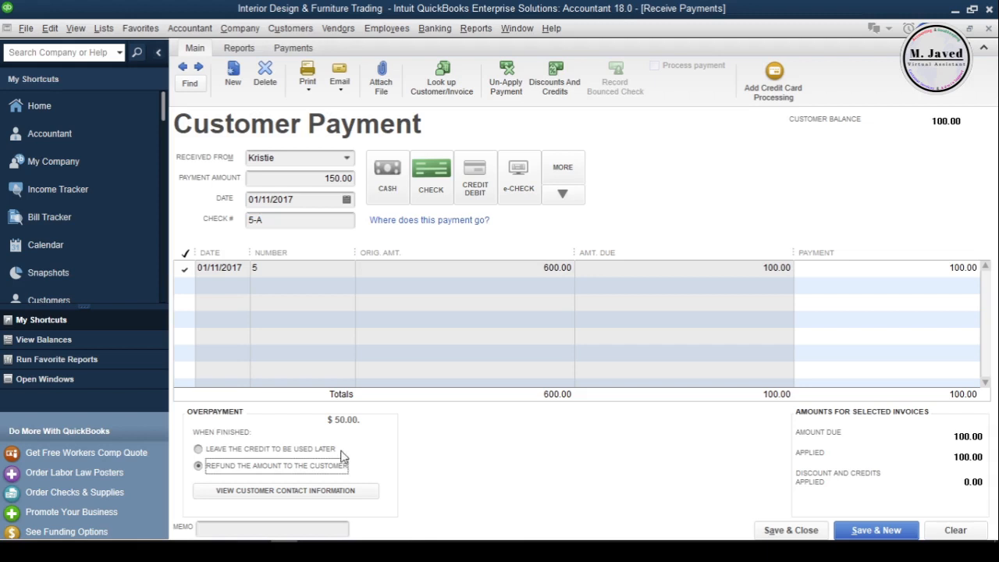
click(342, 450)
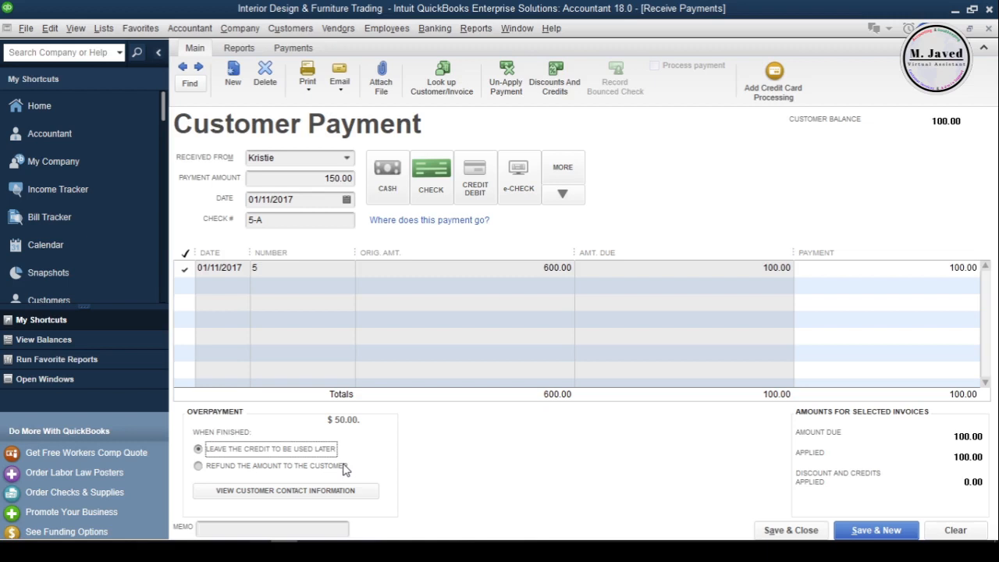
click(344, 466)
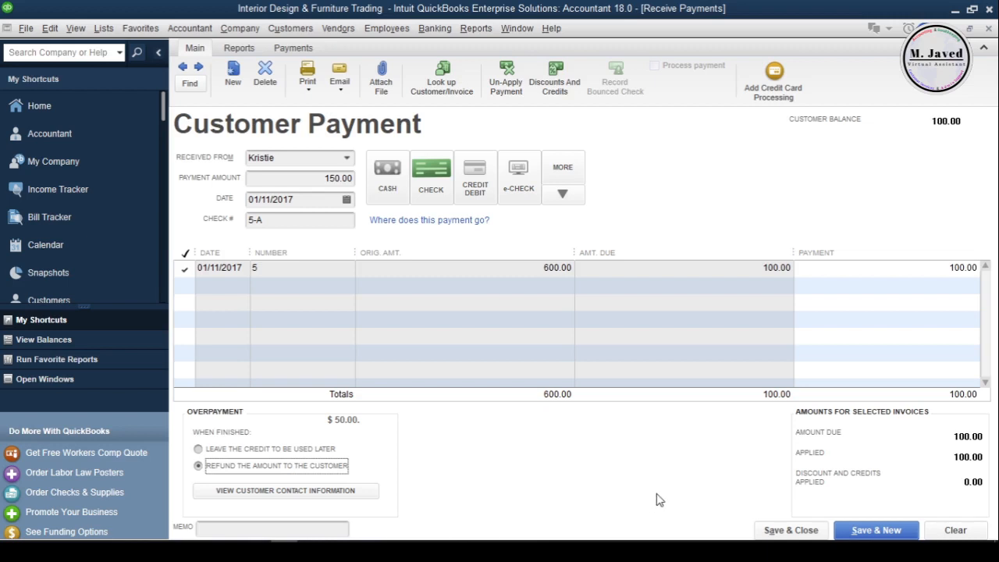
click(784, 530)
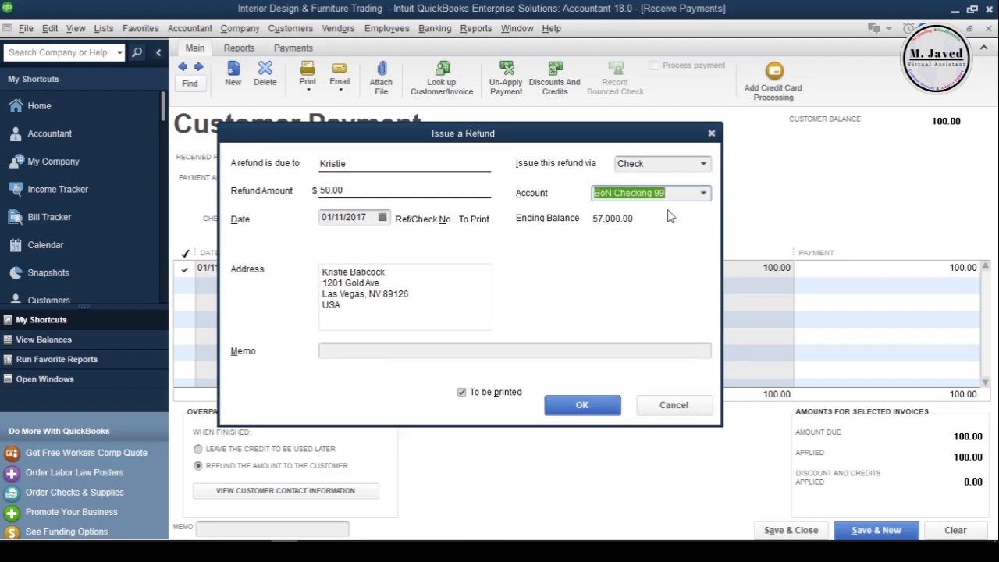
Step: Review the accounts available for the refund, turn off the To be printed option, and close the refund form without issuing it
click(705, 196)
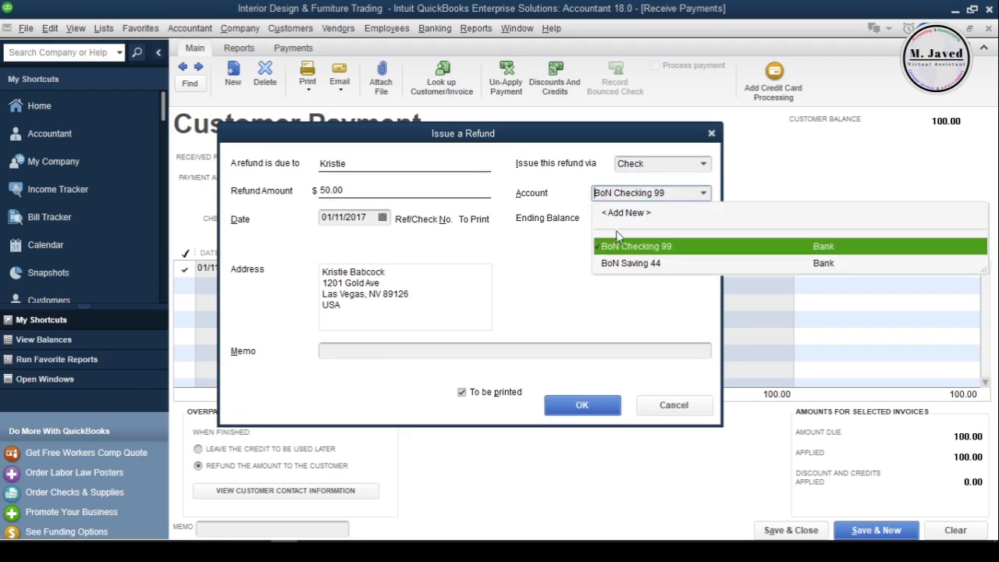
click(544, 267)
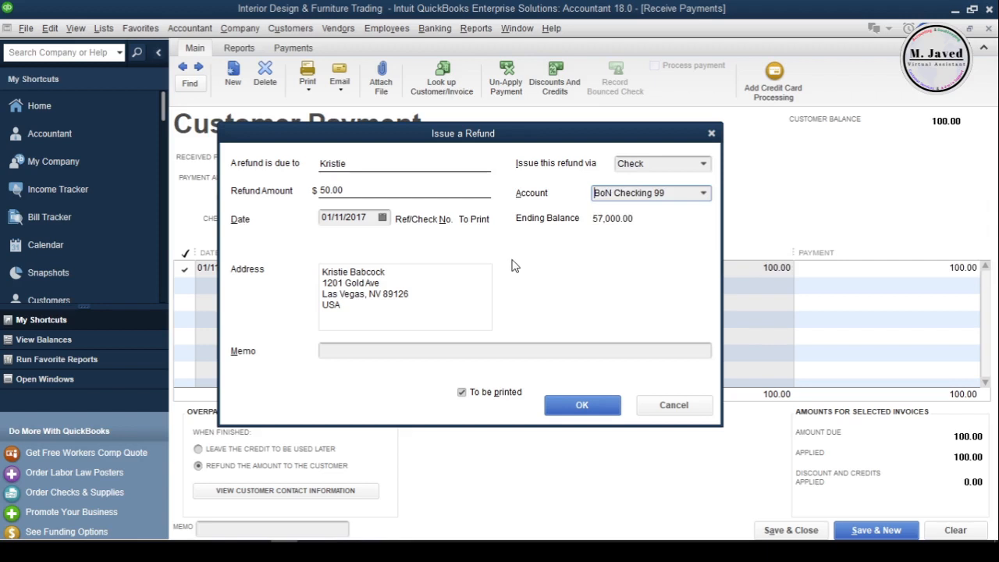
click(480, 392)
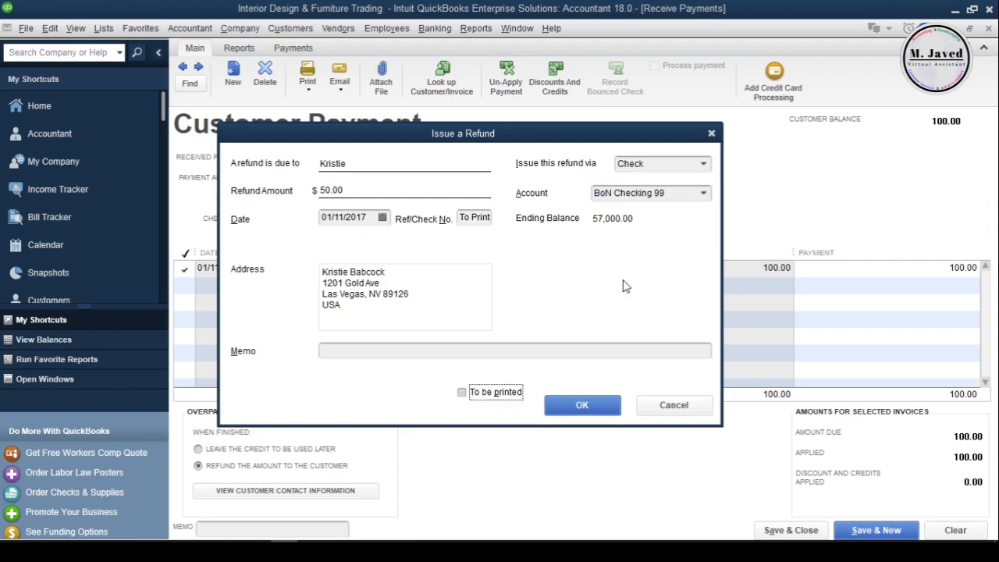
click(711, 137)
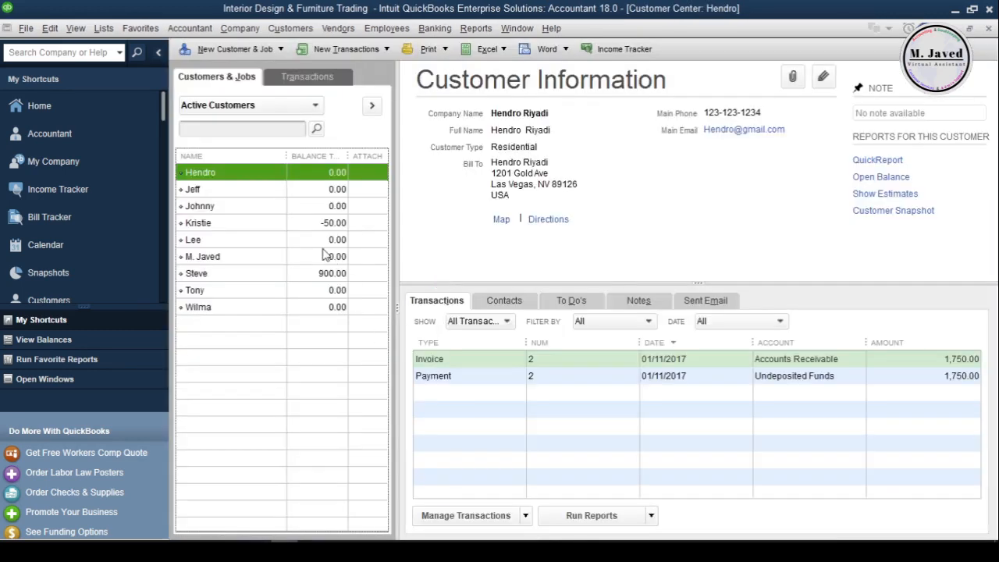
Step: Check the overpaying customer's balance and recorded payments in the Customer Center, and close it
click(274, 228)
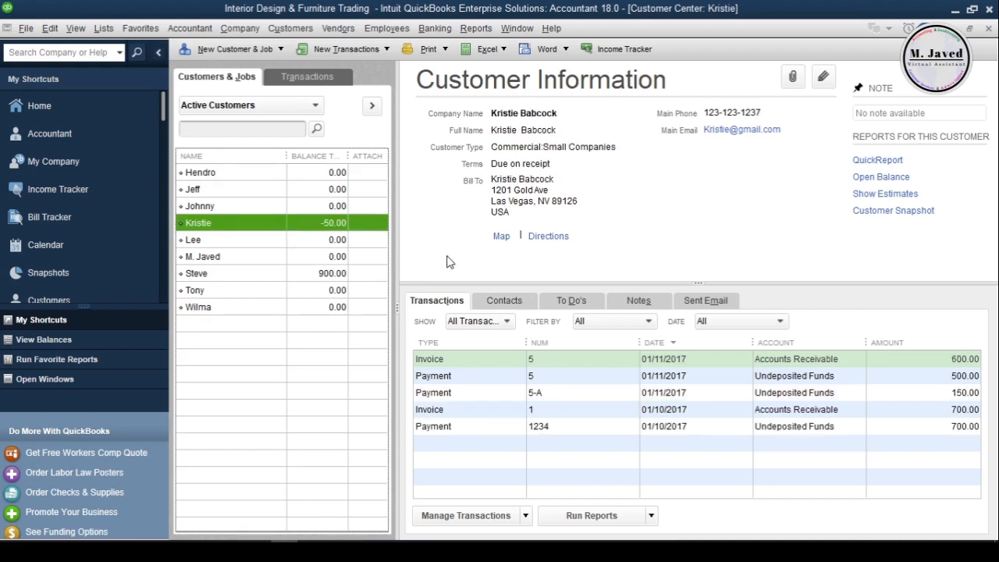
click(988, 29)
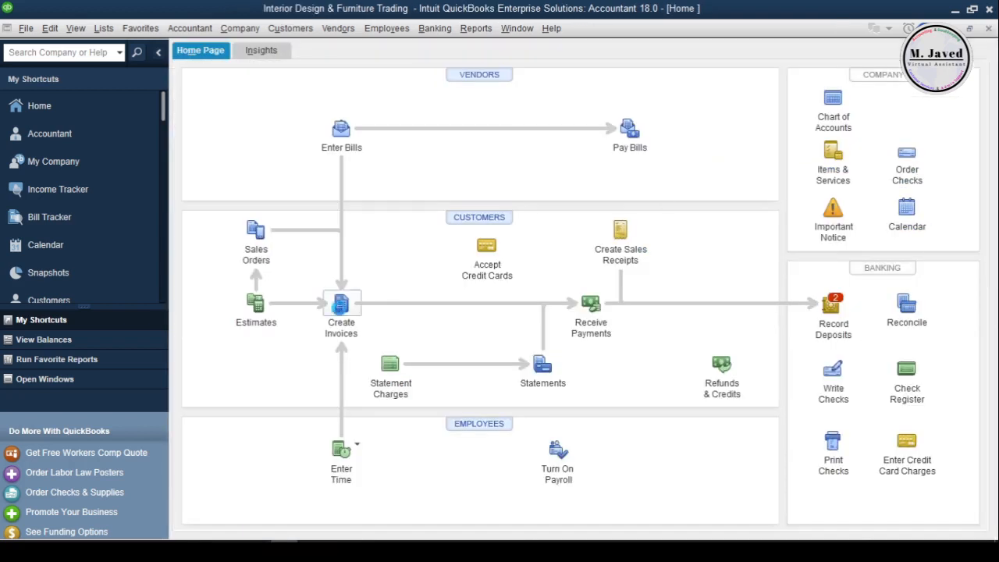
Step: Fill in an invoice for the overpaying customer, dated 01/15/2017, for one Kitchen 3D design, with Print Later and Email Later turned off
click(341, 306)
click(340, 122)
click(295, 226)
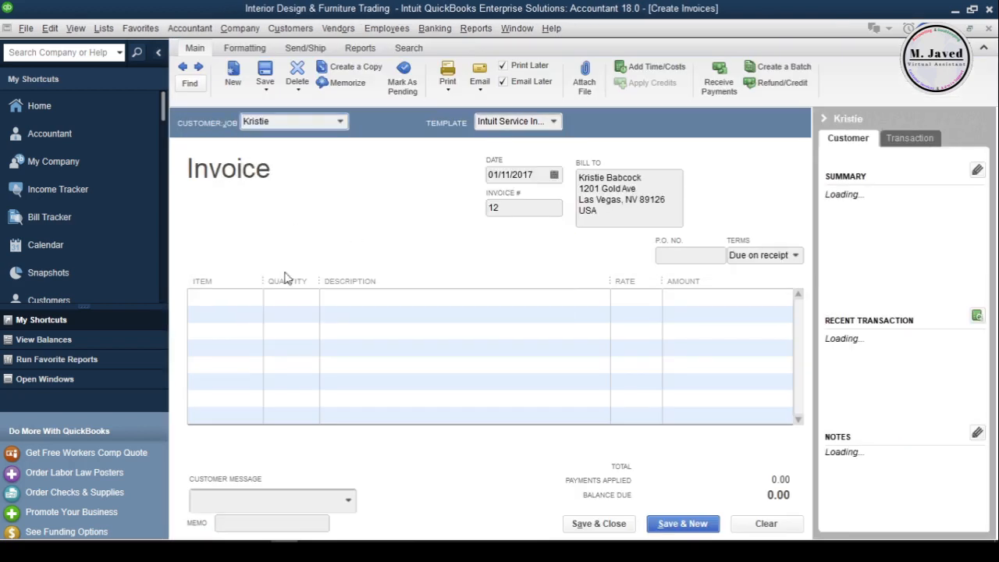
click(254, 298)
click(226, 452)
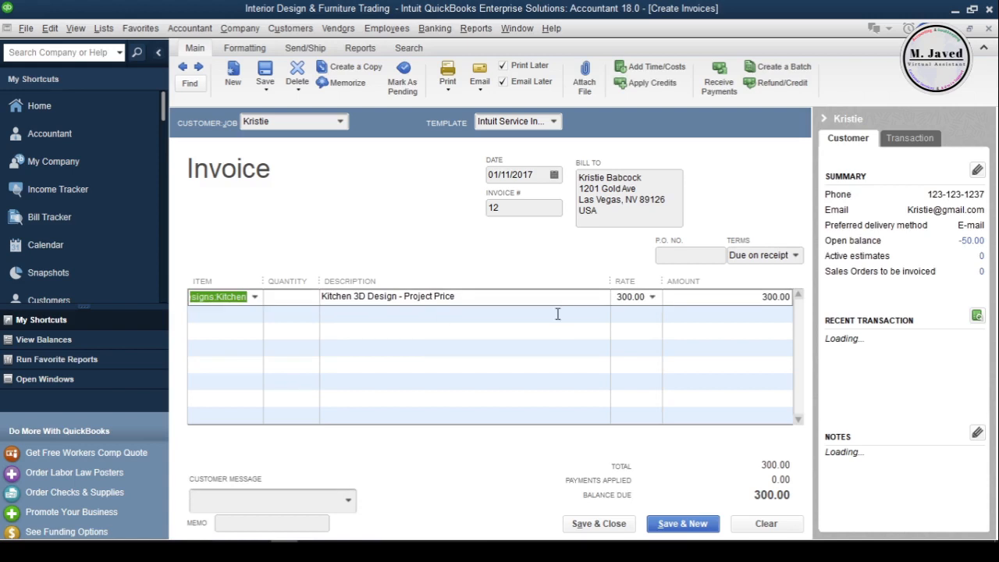
click(515, 208)
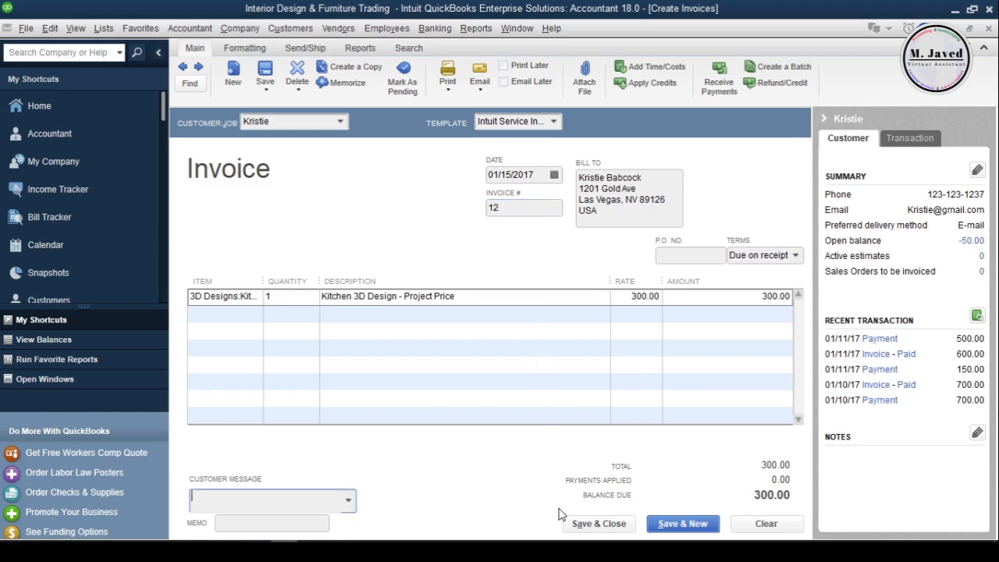
Step: Save and close the Kitchen design invoice, declining to apply the customer's available credits
click(563, 520)
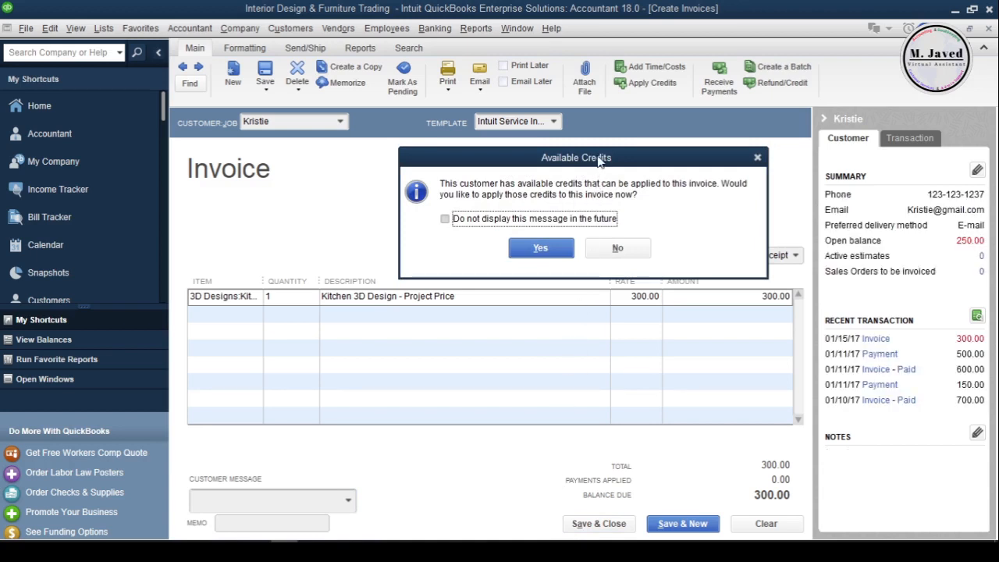
drag(598, 161, 497, 203)
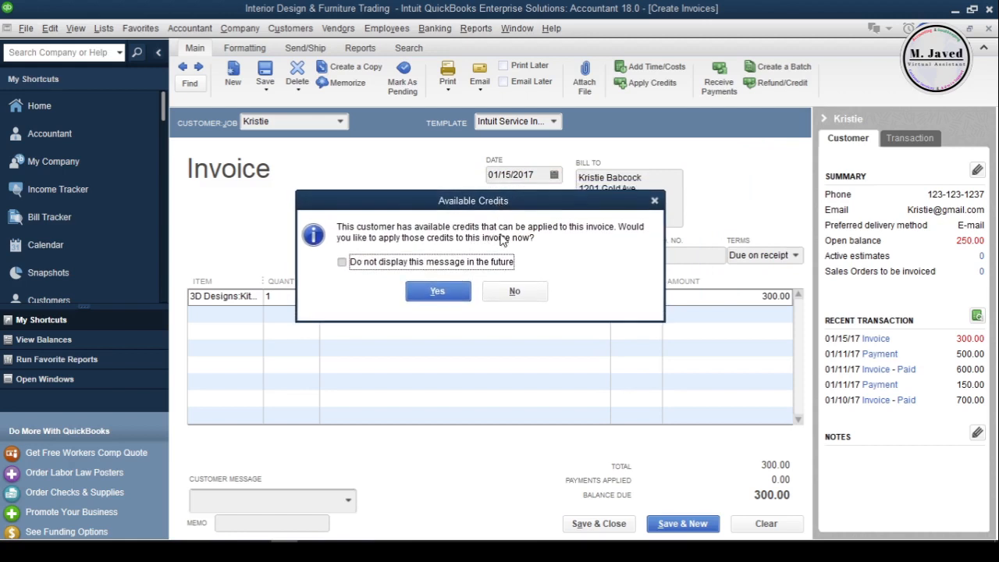
click(514, 291)
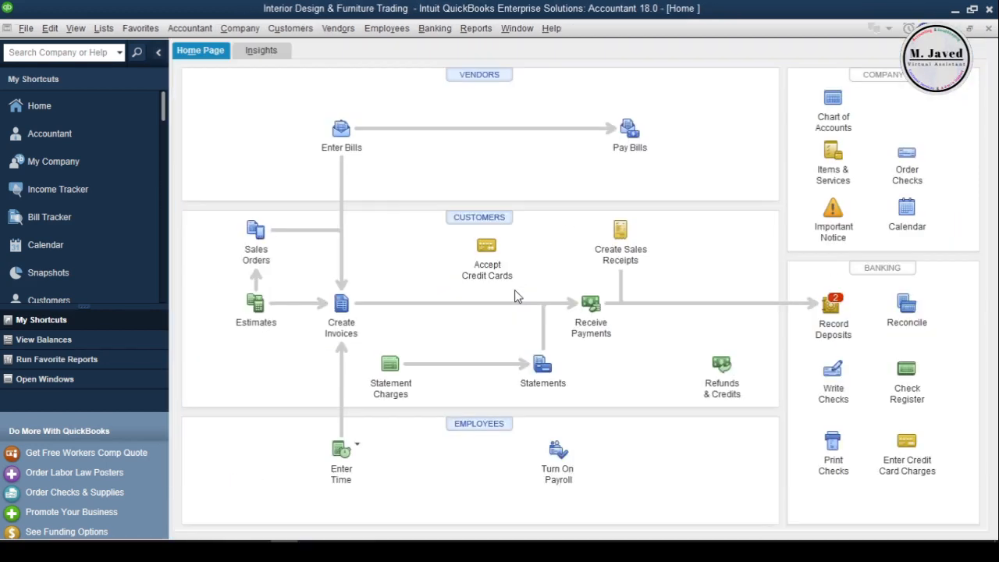
Step: Start a 300 payment from the same customer against invoice 12, with 12 as the check number
click(591, 303)
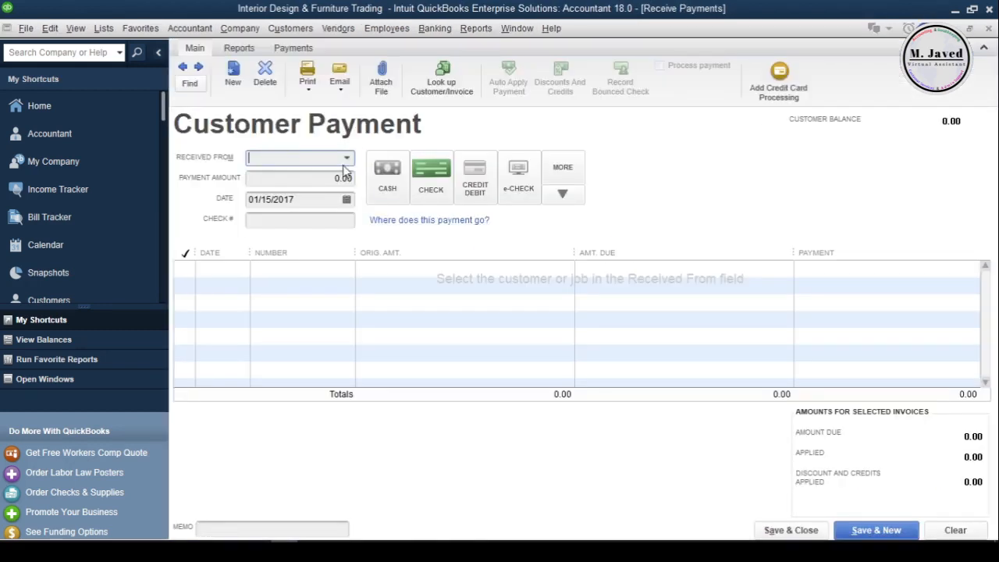
click(345, 160)
click(291, 262)
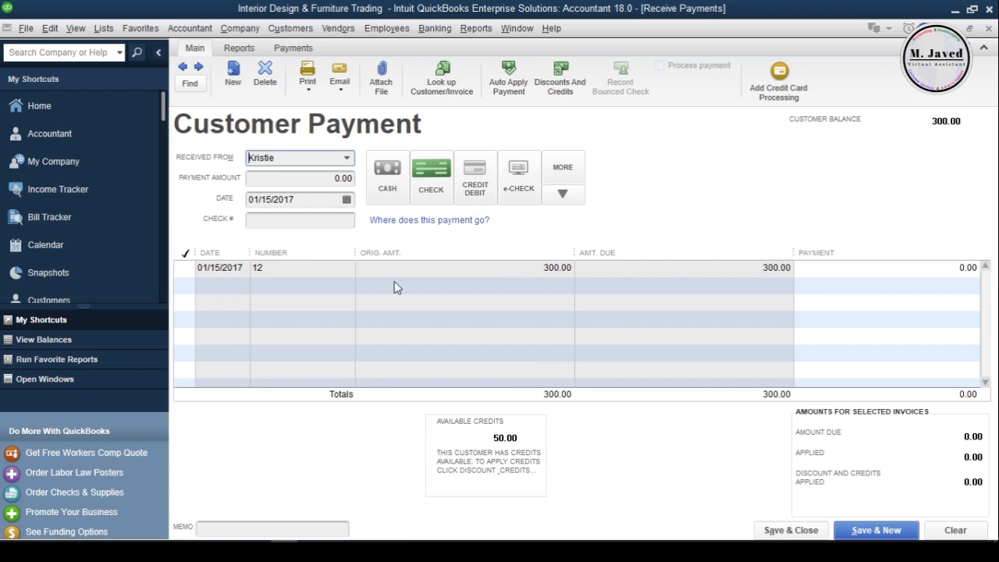
click(332, 179)
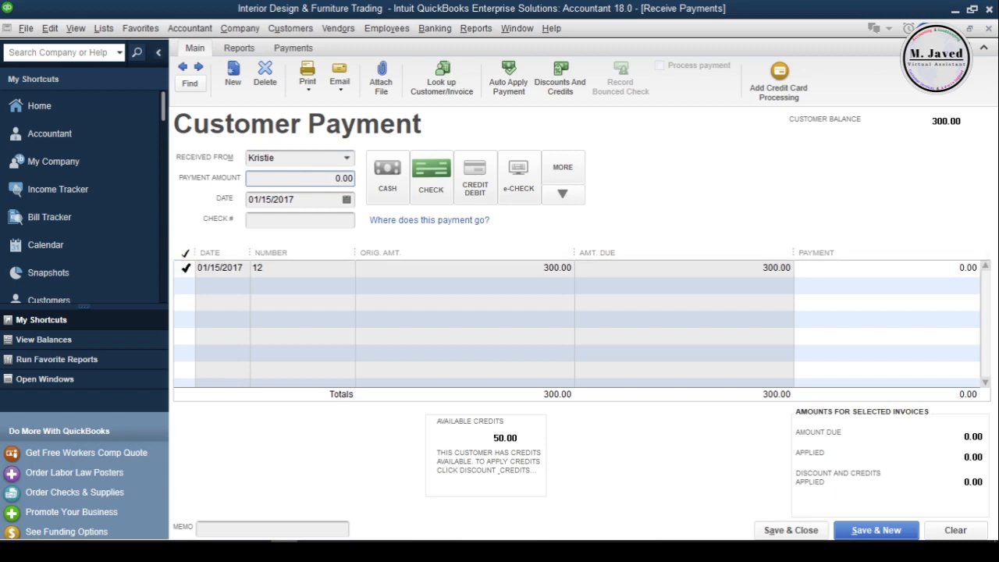
key(Tab)
click(331, 219)
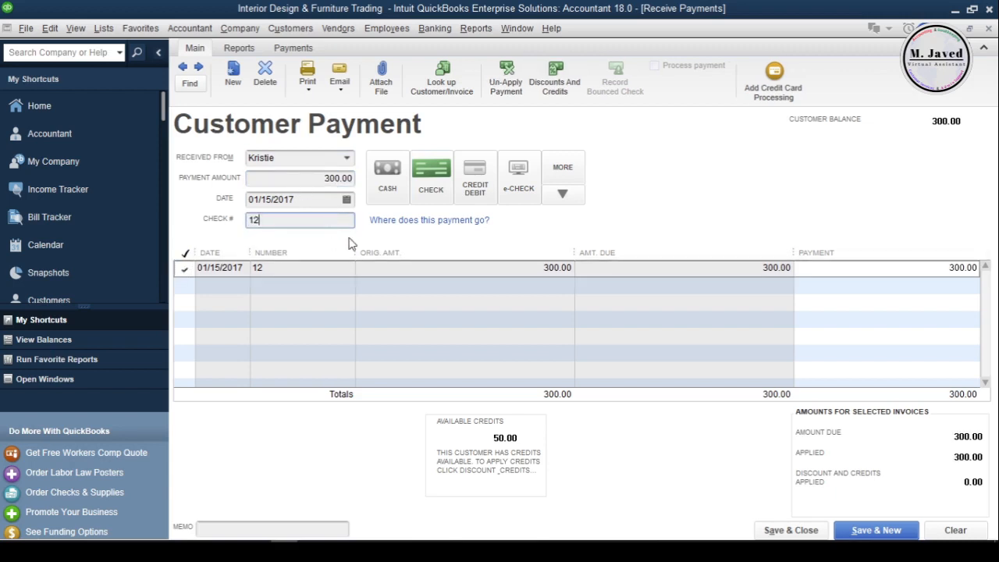
click(312, 180)
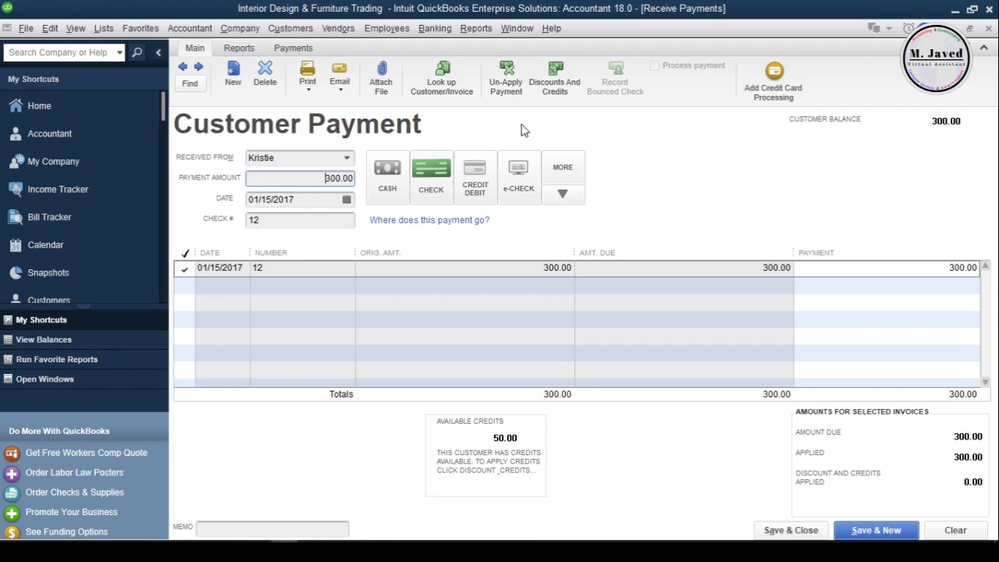
Step: Review the discount and credit options for invoice 12 and select the available credit 5-A for use
click(557, 94)
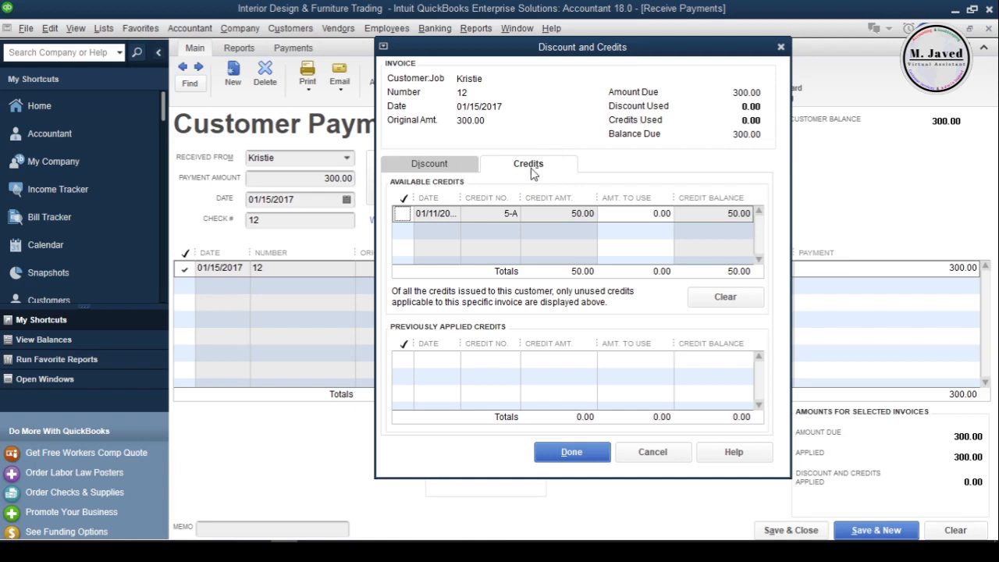
click(443, 168)
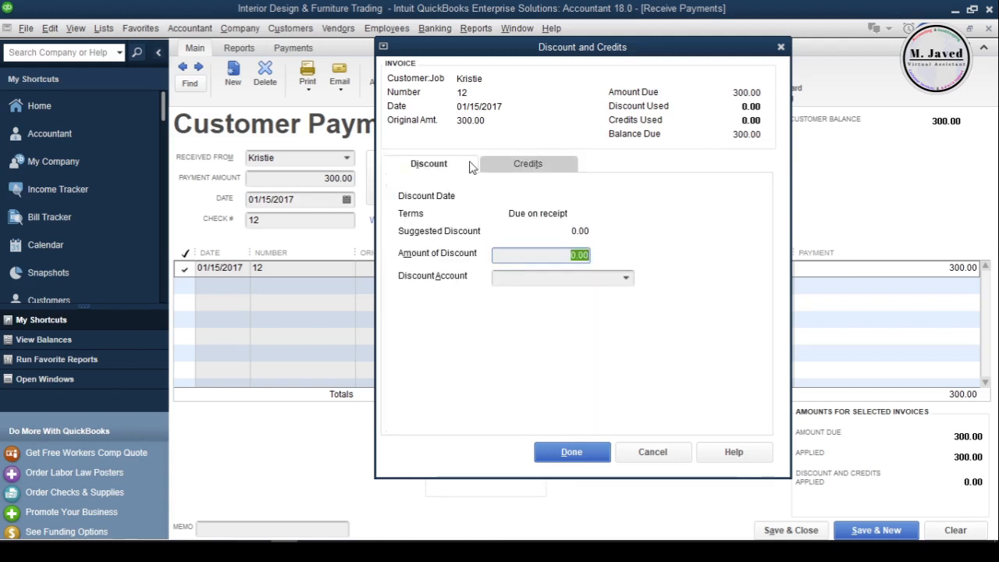
click(512, 165)
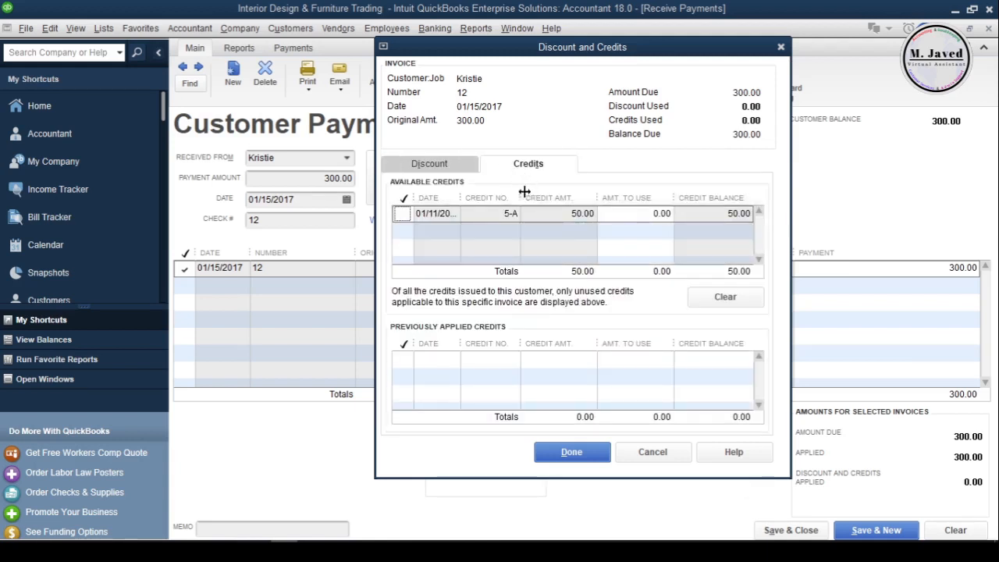
click(404, 215)
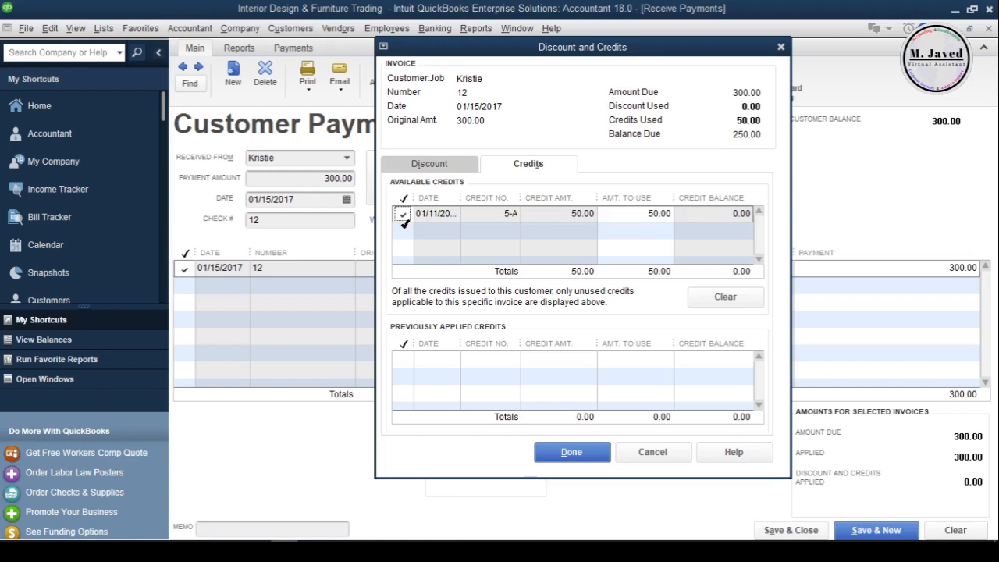
Step: Try 30 as the amount to use from the selected credit, and set it back to 50
click(630, 213)
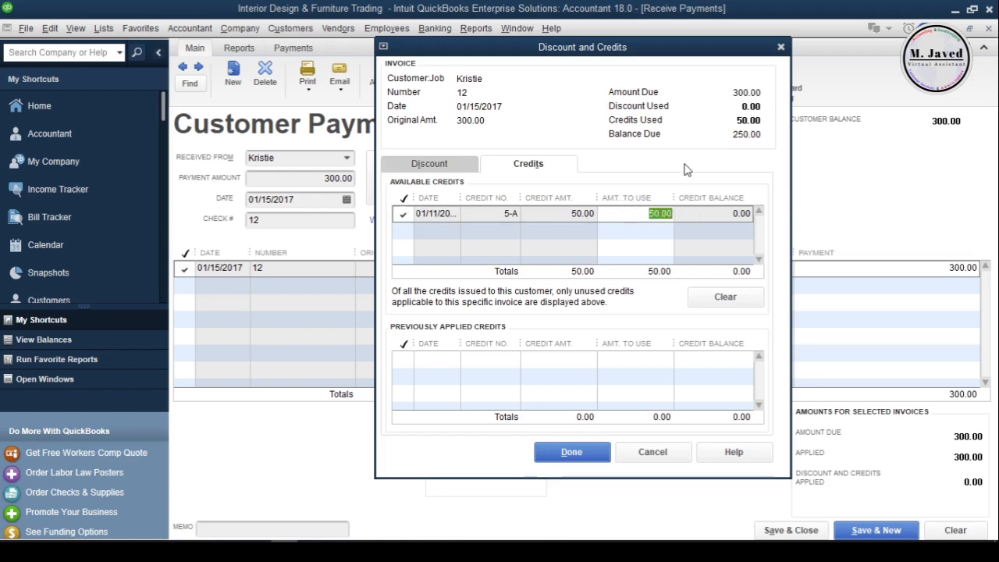
text(30)
click(625, 225)
text(50)
click(634, 232)
click(637, 167)
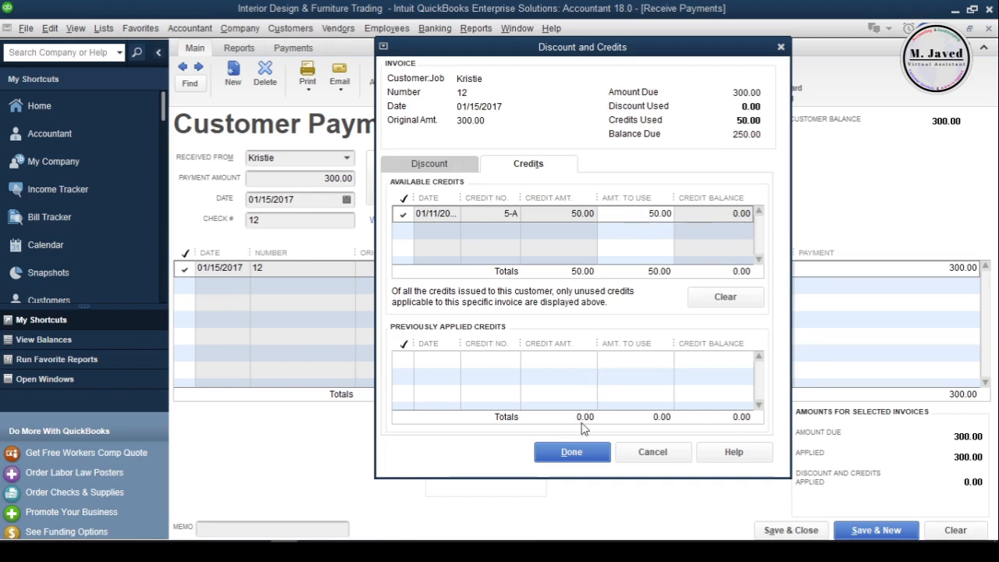
Step: Apply the selected credit to invoice 12, and save and close the payment
click(572, 453)
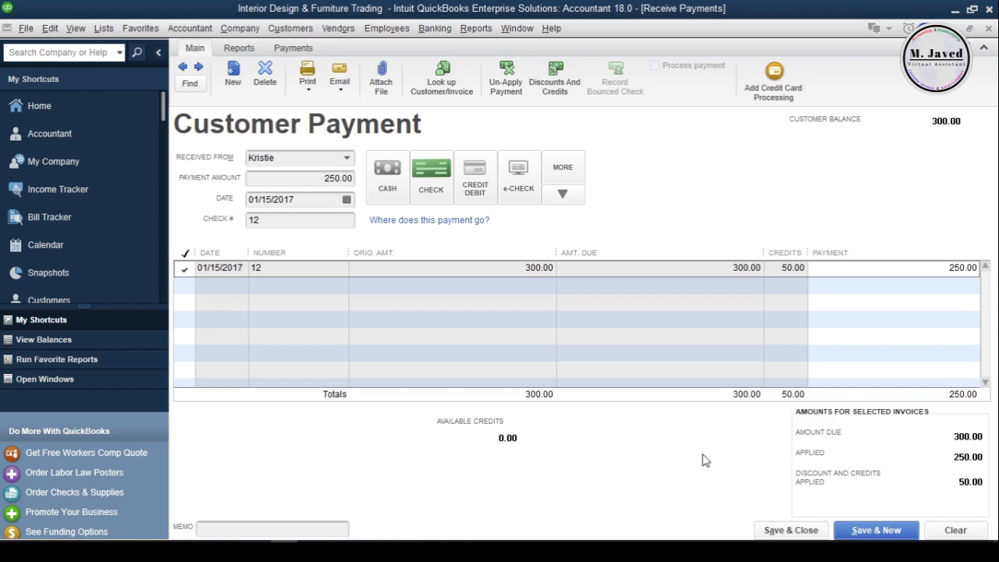
click(775, 532)
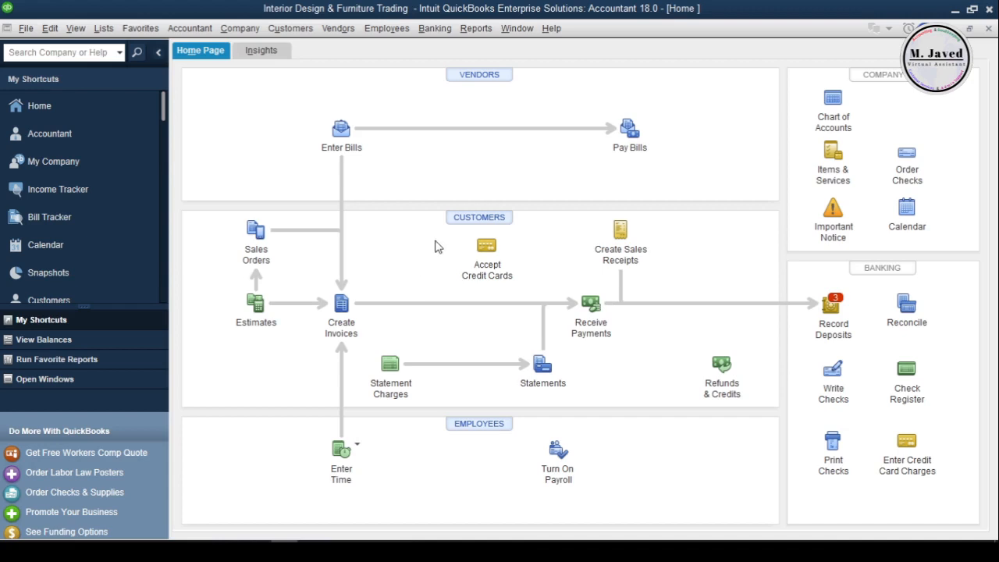
Step: Check the customer's balance and transactions in the Customer Center after the credit was applied, and close it
click(457, 223)
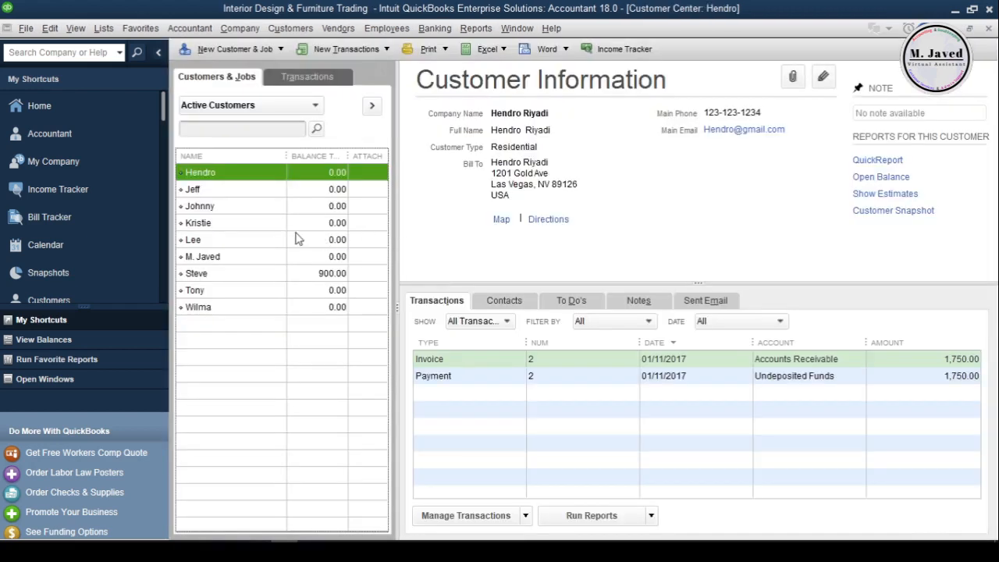
click(285, 230)
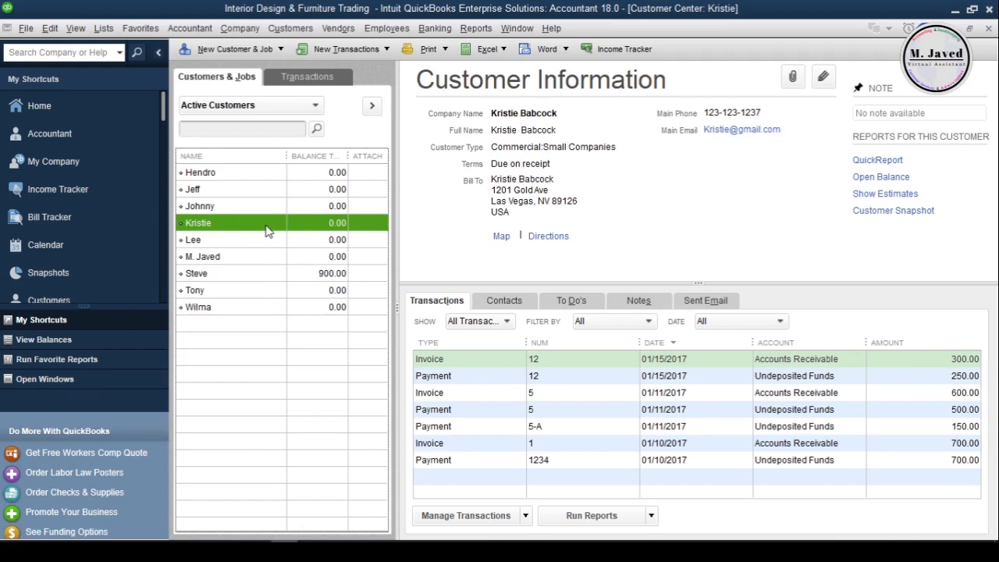
click(988, 29)
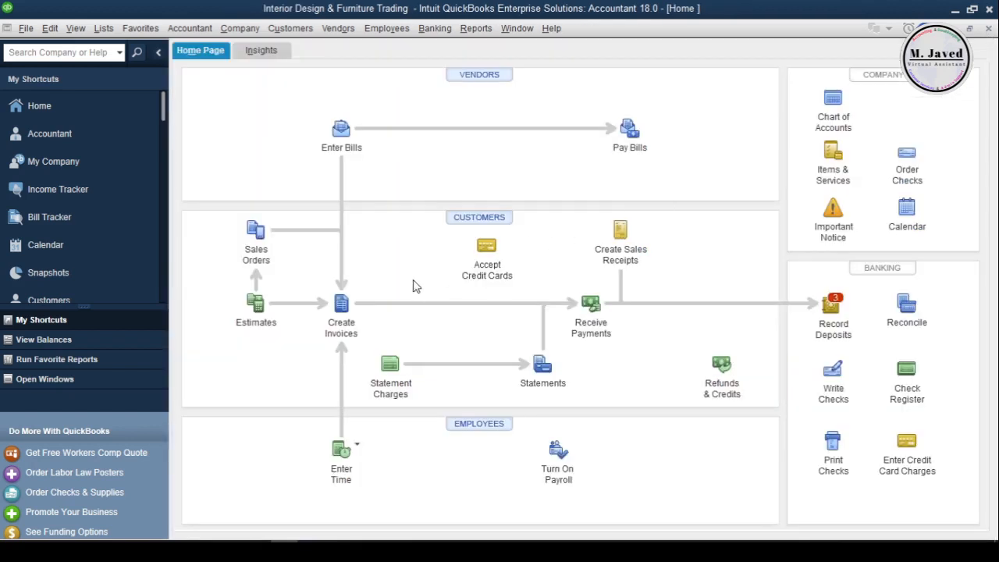
Step: Create an invoice for the same customer with one Bed Room 3D design, and save and close it
click(342, 305)
click(340, 121)
click(344, 223)
click(244, 302)
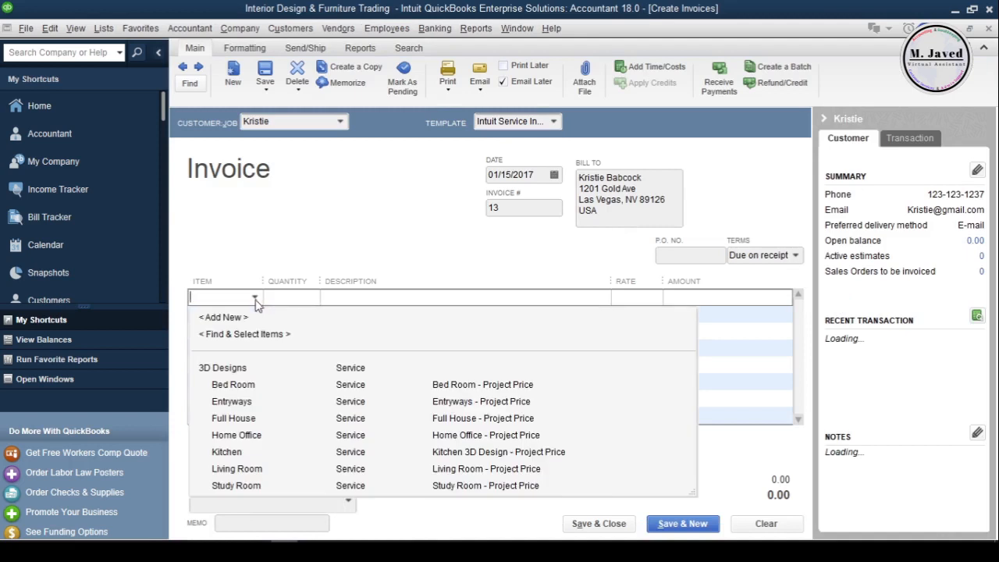
click(254, 382)
key(Tab)
key(Tab)
click(452, 298)
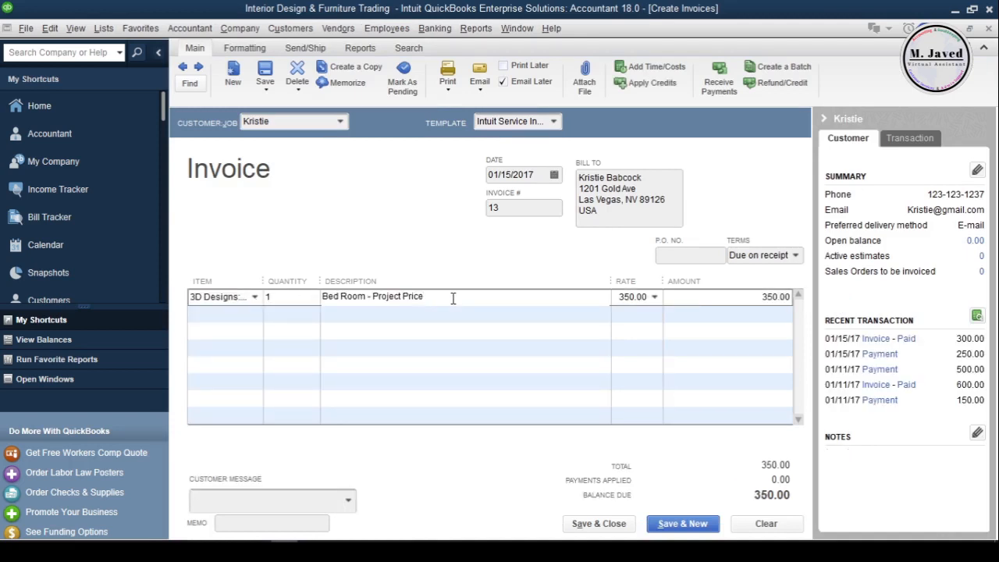
click(601, 522)
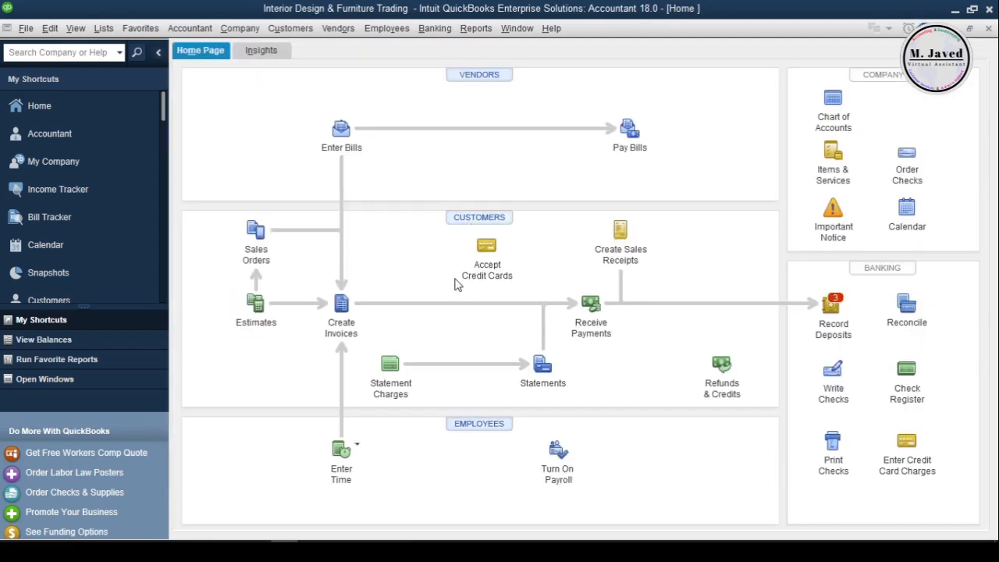
Step: Check the customer's balance in the Customer Center with the Bed Room invoice outstanding, and close it
click(476, 216)
click(279, 226)
click(989, 29)
Step: Start a payment from the same customer and mark invoice 13 as the one being paid
click(591, 303)
click(347, 158)
click(304, 268)
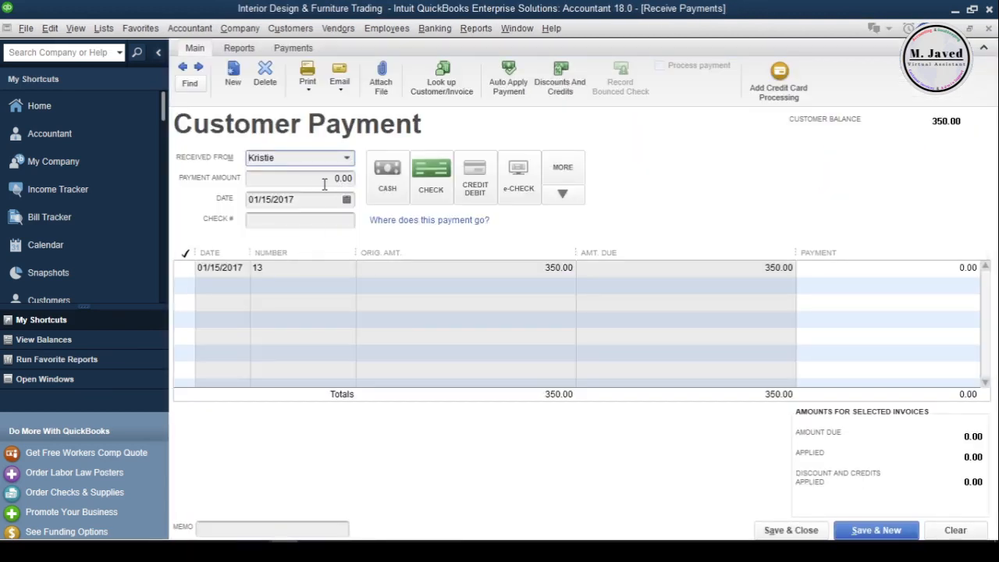
click(186, 267)
Step: Set the payment amount to 400 and the check number to 13, leave the overpayment as a credit, and save and close
drag(320, 181, 388, 182)
text(400)
click(301, 224)
text(13)
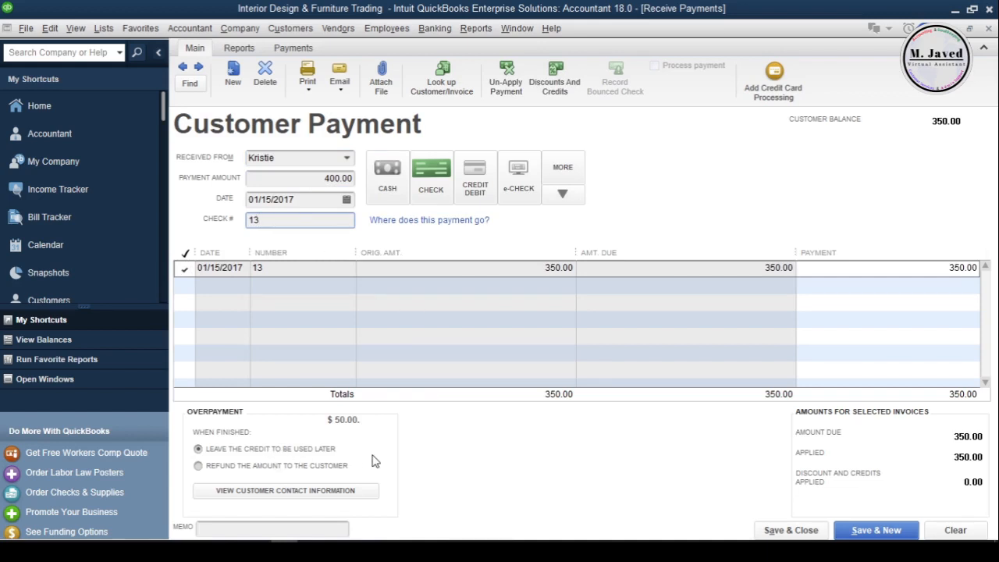
click(791, 530)
key(Return)
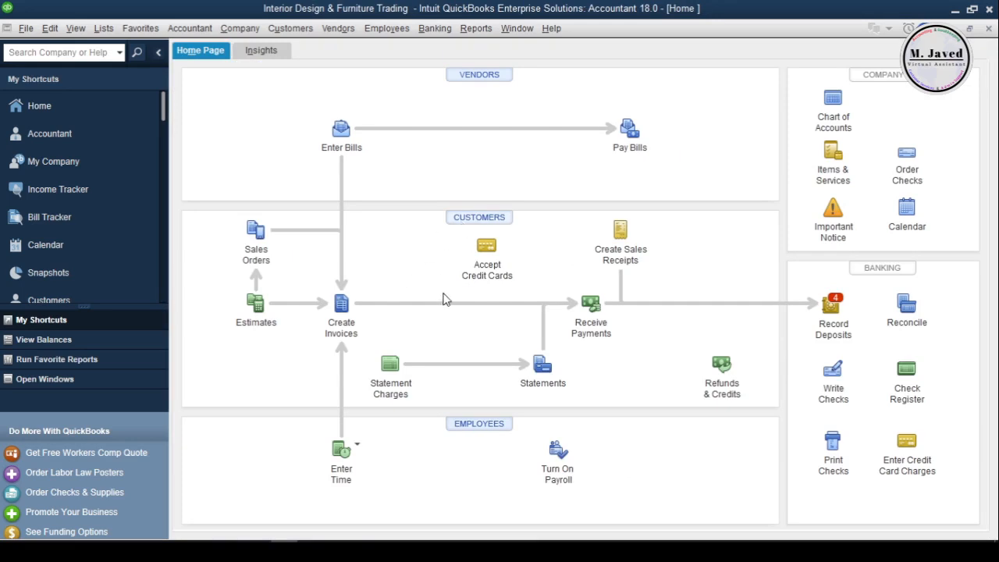
Step: Check the customer's balance in the Customer Center after the 400 payment, and close it
key(ctrl+j)
click(275, 229)
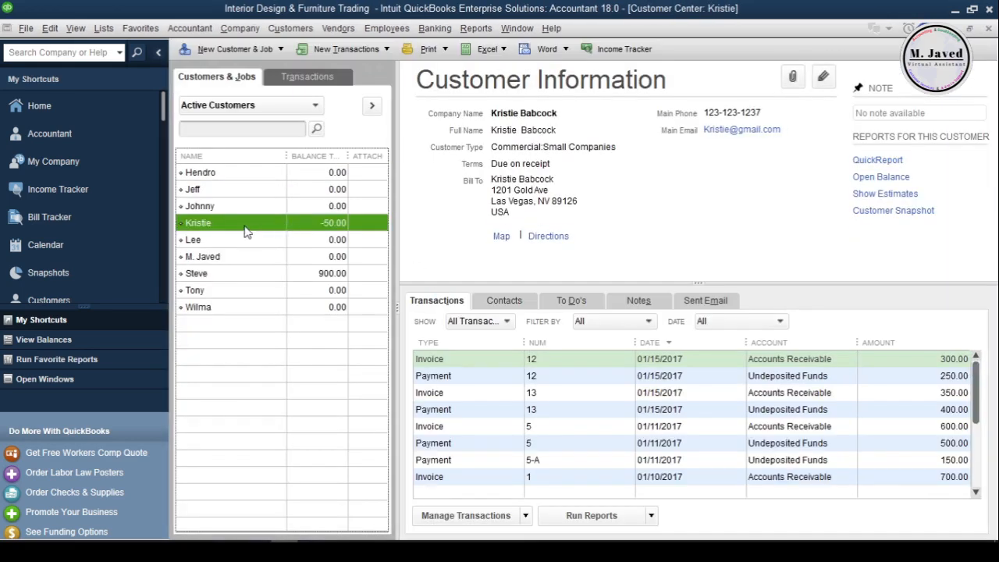
click(989, 28)
Step: Fill in an invoice for the same customer with one Entryways 3D design
click(345, 305)
click(342, 124)
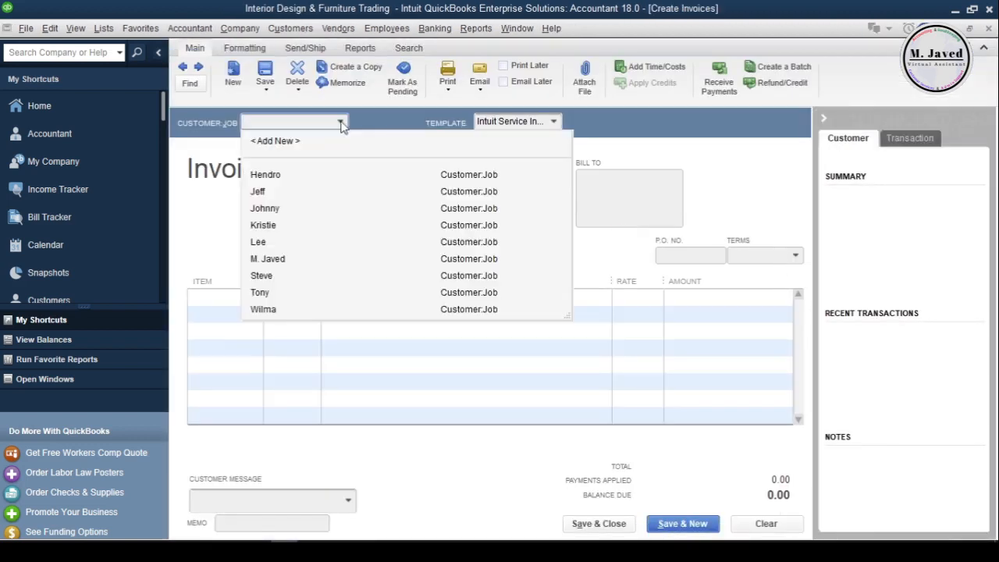
click(302, 225)
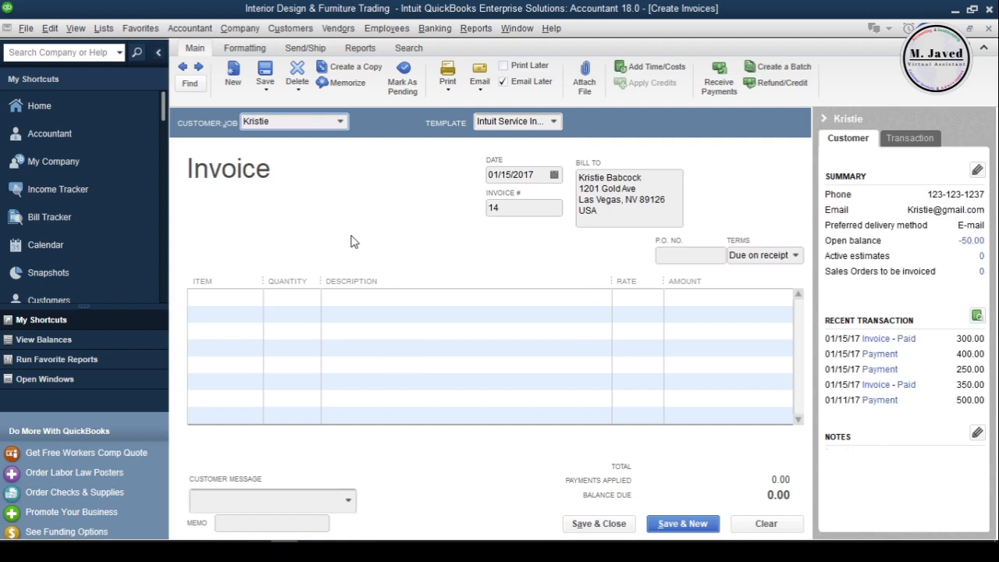
click(254, 298)
click(259, 400)
click(298, 303)
text(1)
key(Tab)
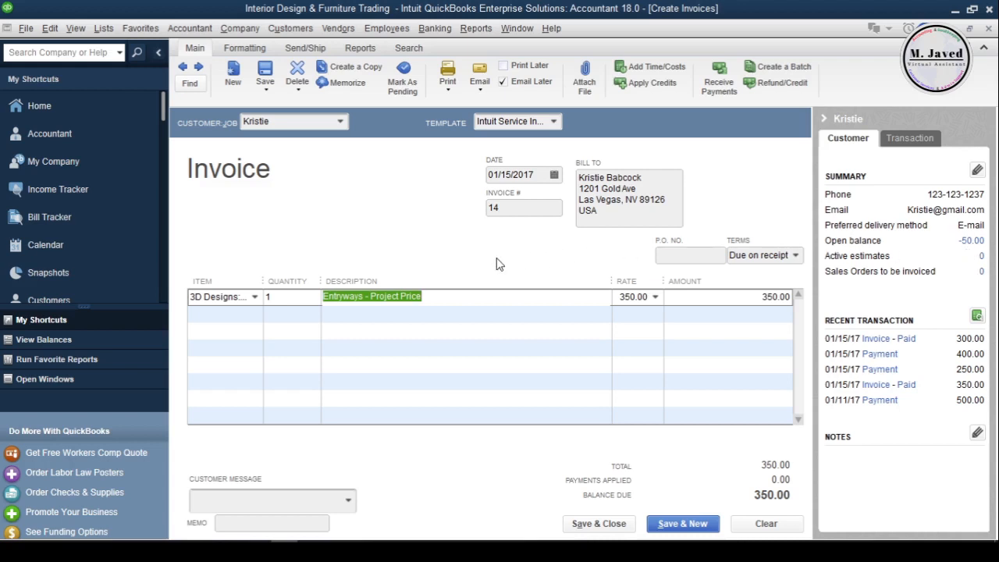
Step: Start applying credits to the new invoice, recording the invoice's changes so its available credits open
click(655, 86)
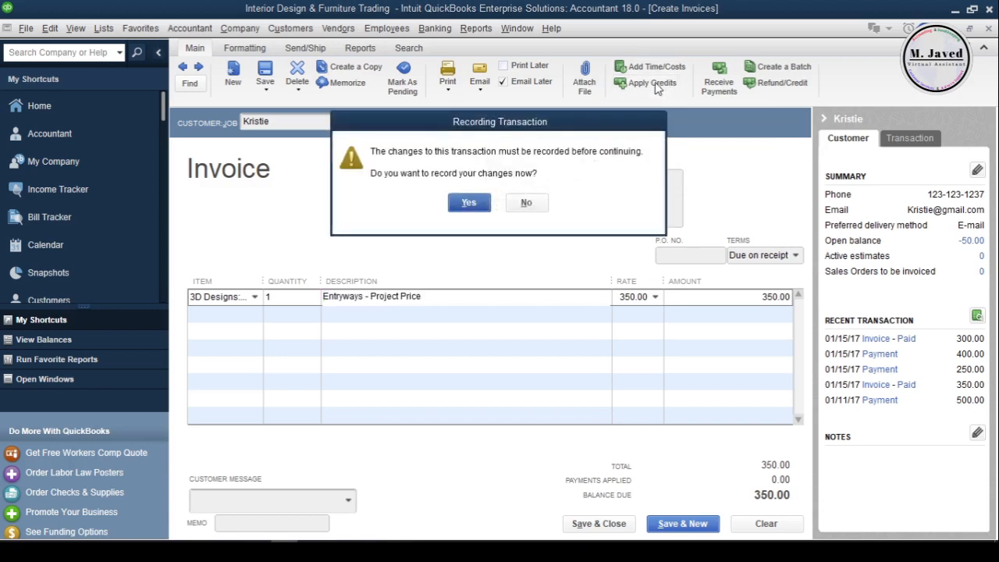
drag(574, 125, 529, 247)
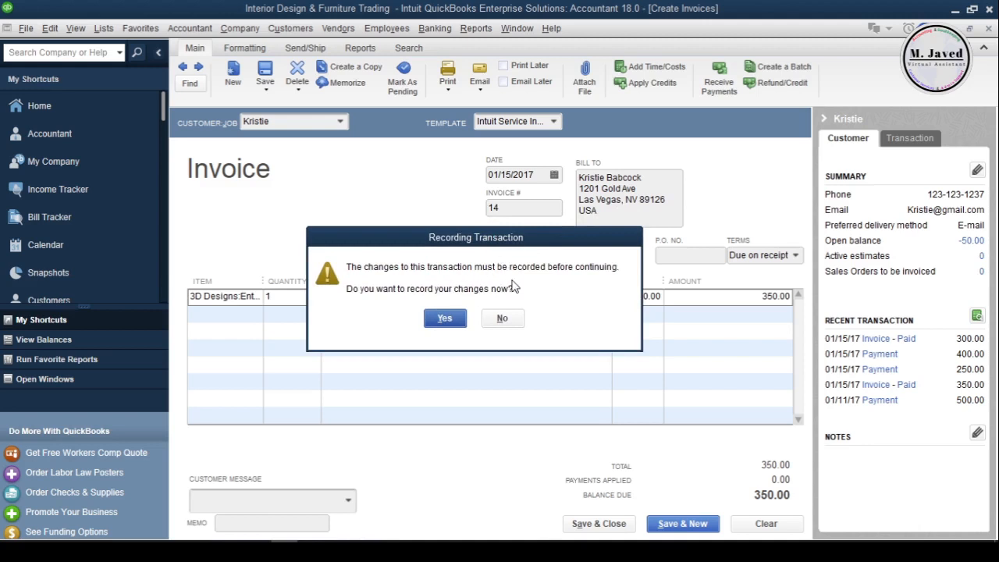
click(444, 320)
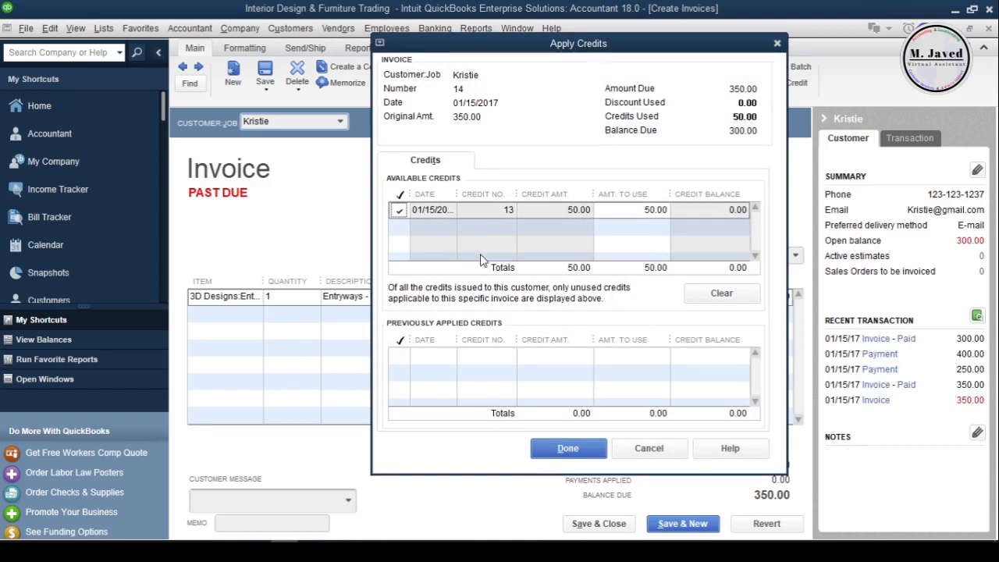
Step: Deselect and reselect the available credit from payment 13, and try using only 10 of it
click(336, 245)
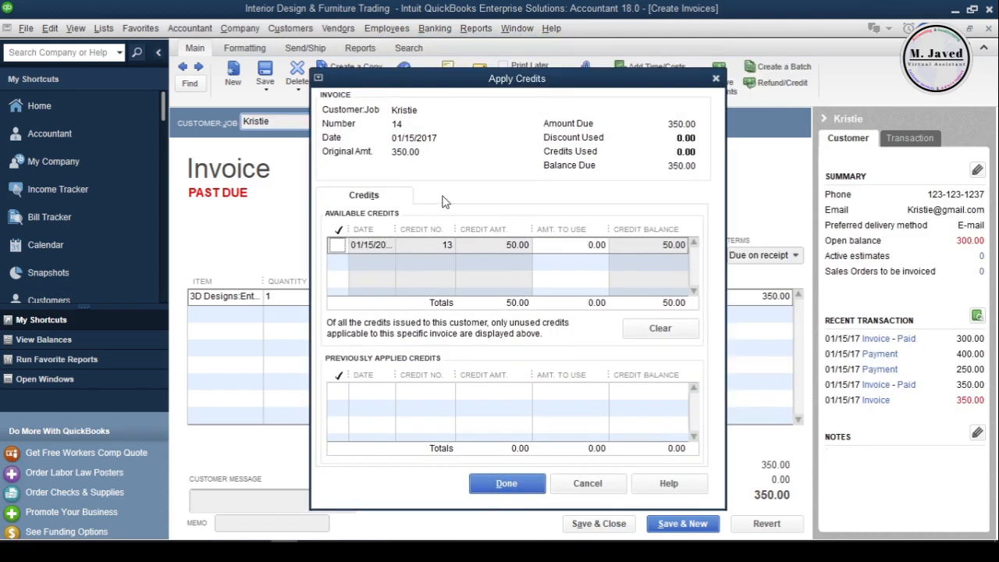
click(336, 245)
click(560, 247)
drag(560, 249, 620, 245)
text(10)
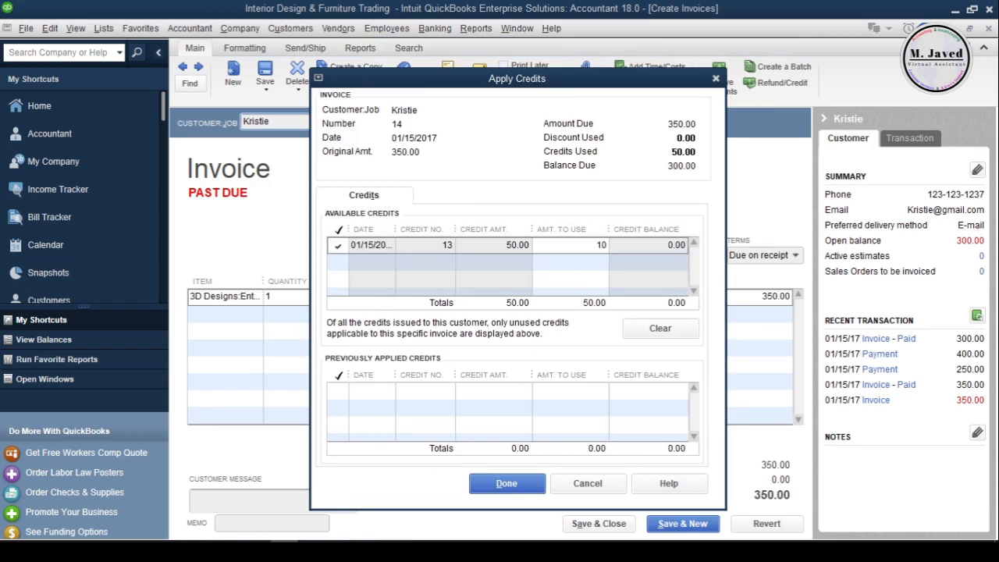
key(Tab)
Step: Set the credit amount to use to 50, apply it to invoice 14, and save and close the invoice
text(50)
key(Tab)
click(492, 200)
click(509, 487)
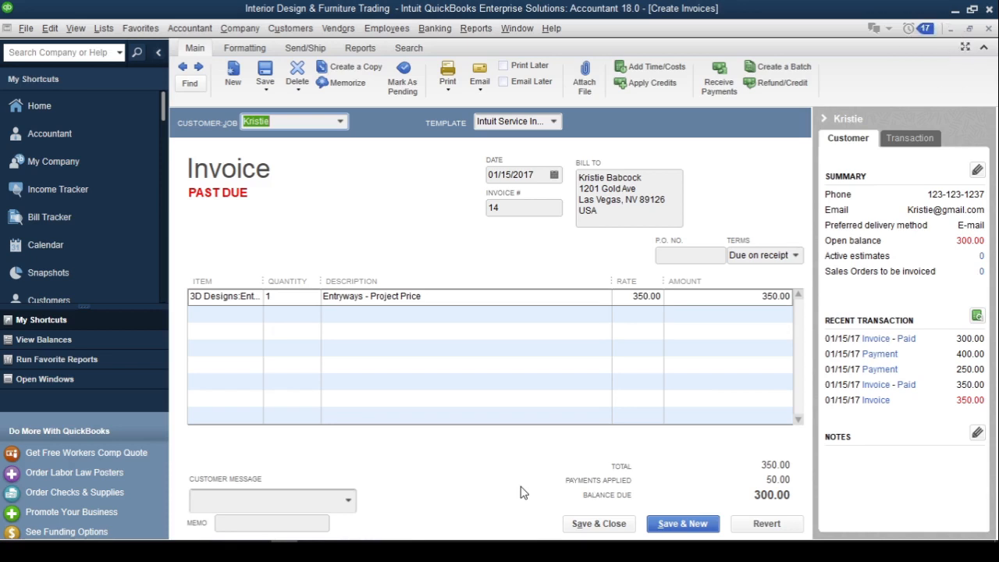
click(578, 521)
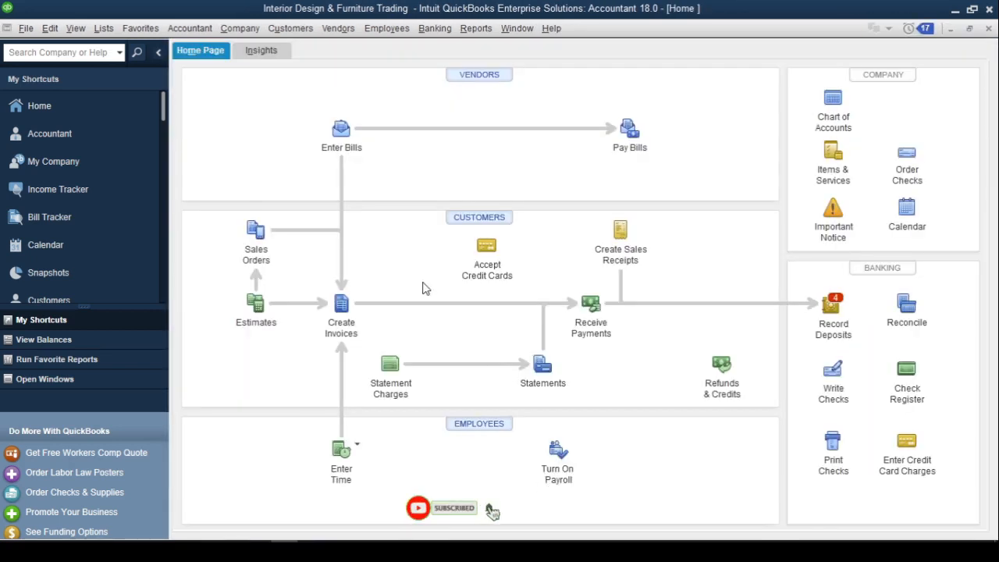
Step: Start a check payment from the same customer and mark invoice 14 as the one being paid
click(592, 310)
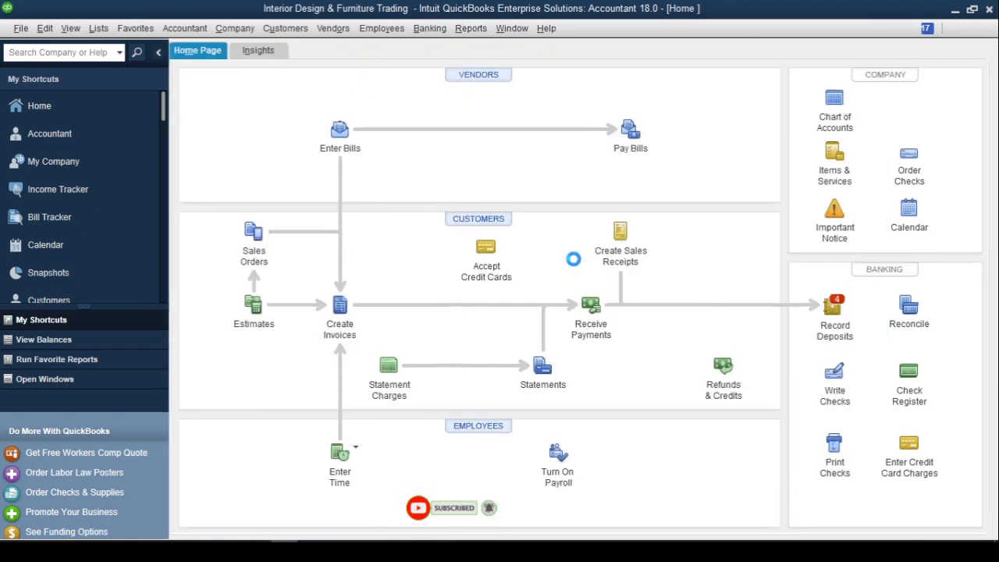
click(347, 158)
click(268, 262)
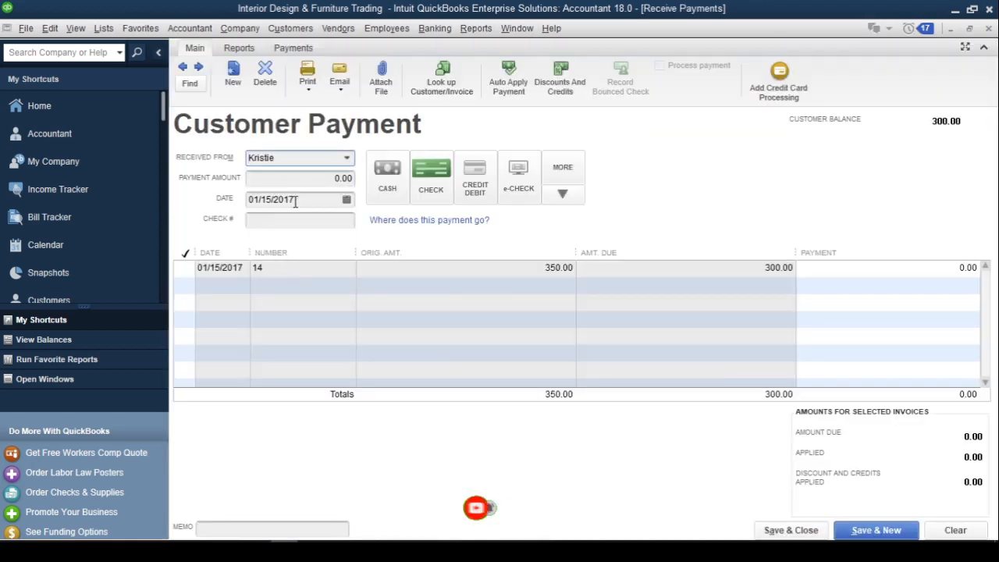
click(431, 177)
click(458, 268)
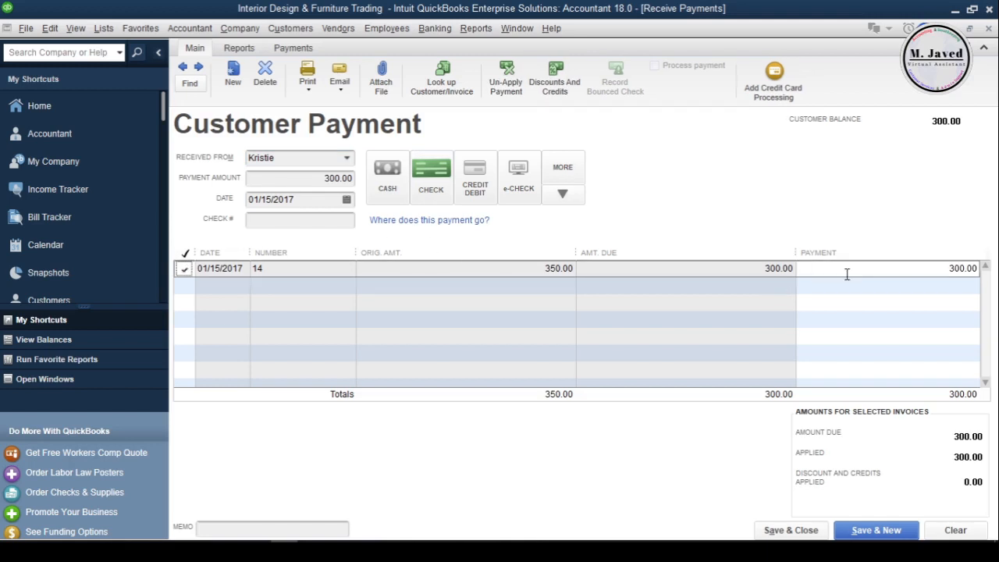
Step: Enter 14 as the check number for the customer's payment, and save and close it
click(332, 219)
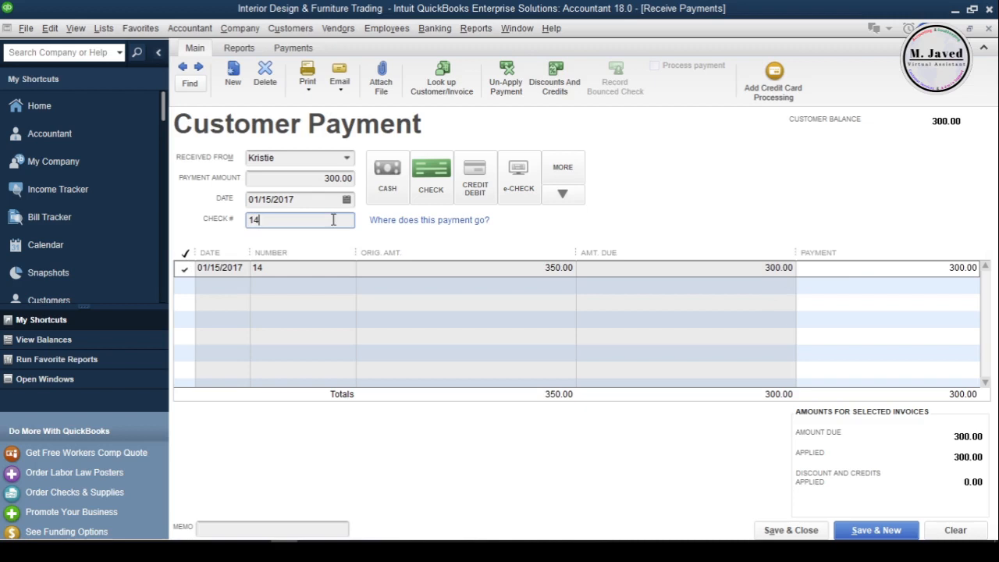
click(328, 200)
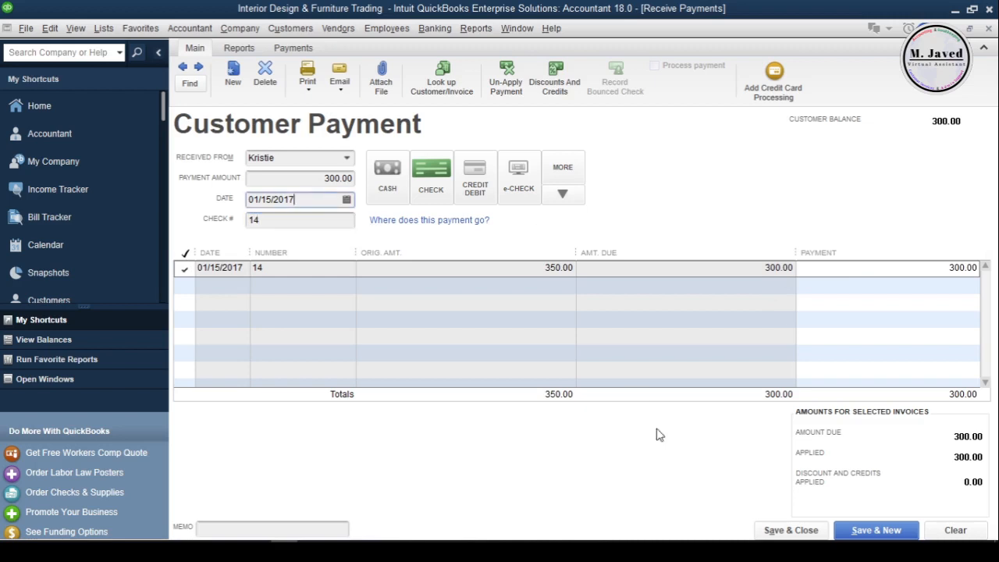
click(781, 535)
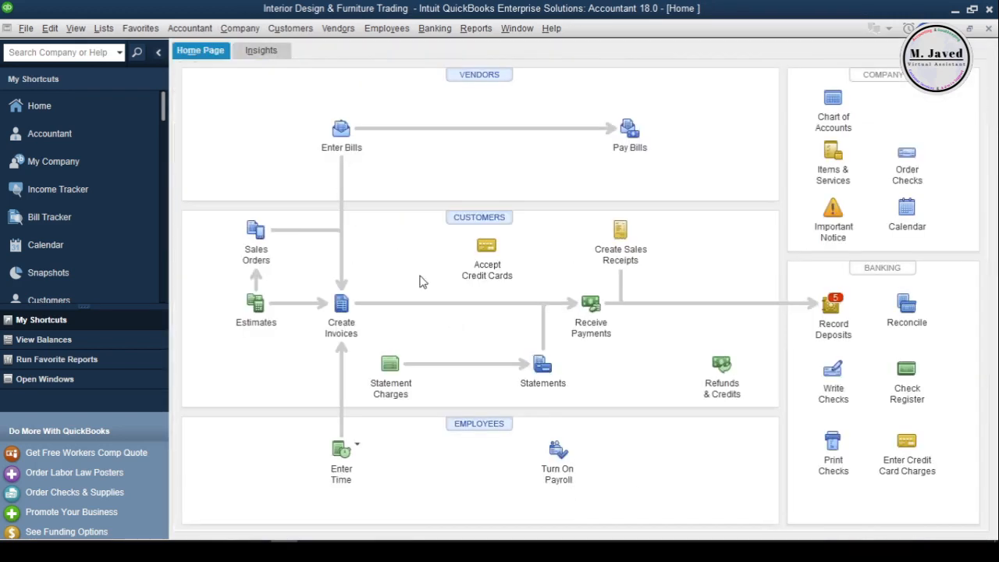
Step: Check the same customer's balance and transactions in the Customer Center after the payment for invoice 14, and close it
click(465, 218)
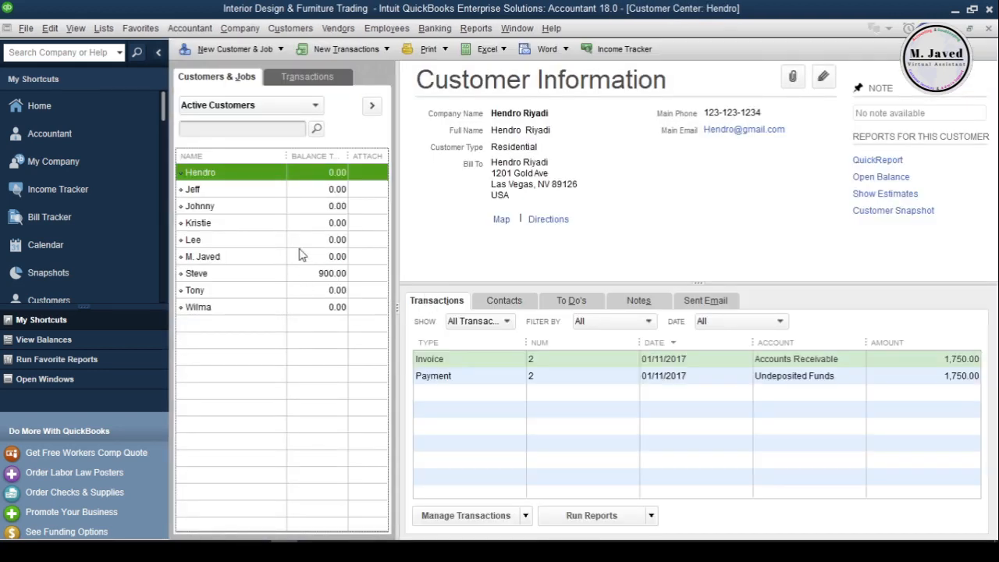
click(273, 224)
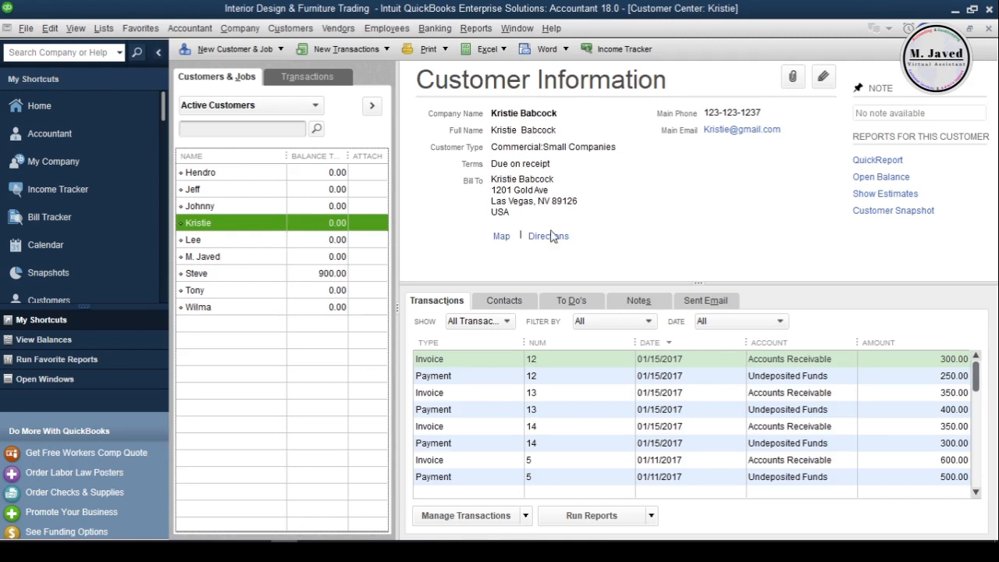
click(989, 29)
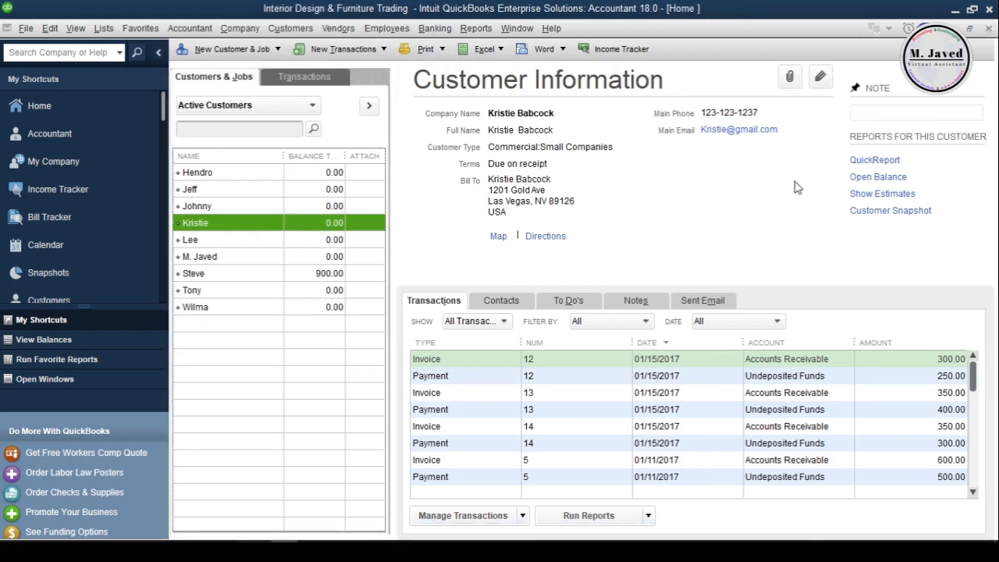